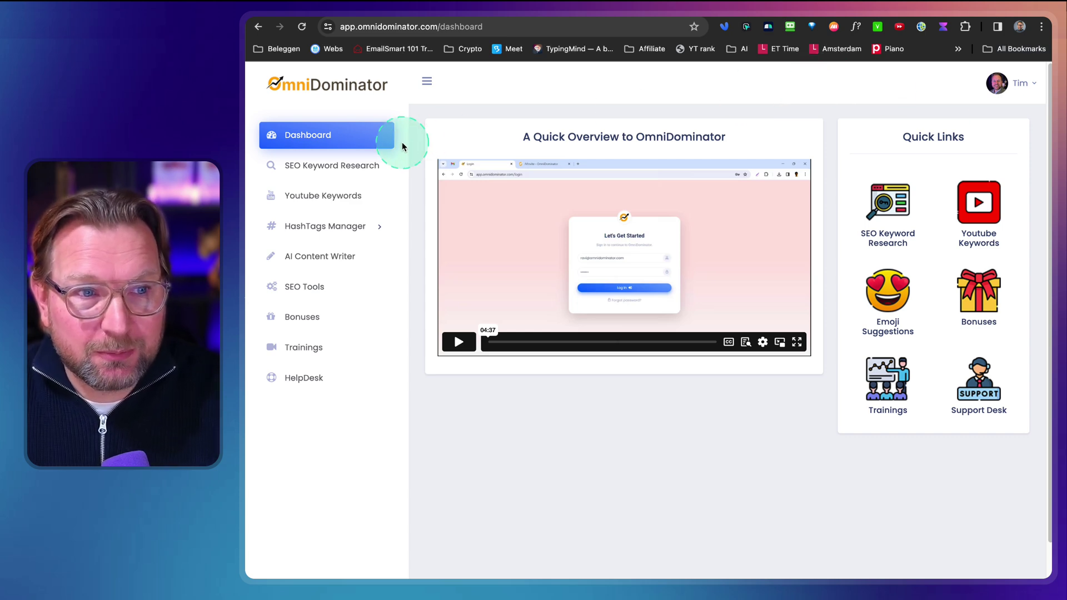
Adjust the view of the OmniDominator dashboard with its overview video and tool quick links.
mouse_move(401, 112)
left_mouse_down()
mouse_move(336, 282)
mouse_move(260, 373)
left_mouse_up()
key("z")
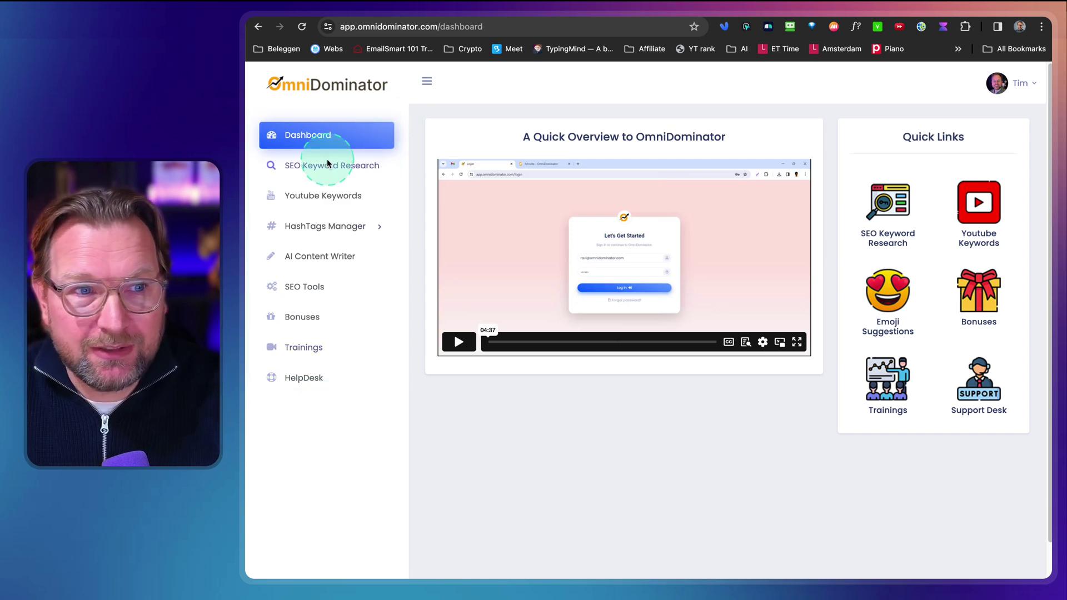
scroll(305, 173, "up", 5)
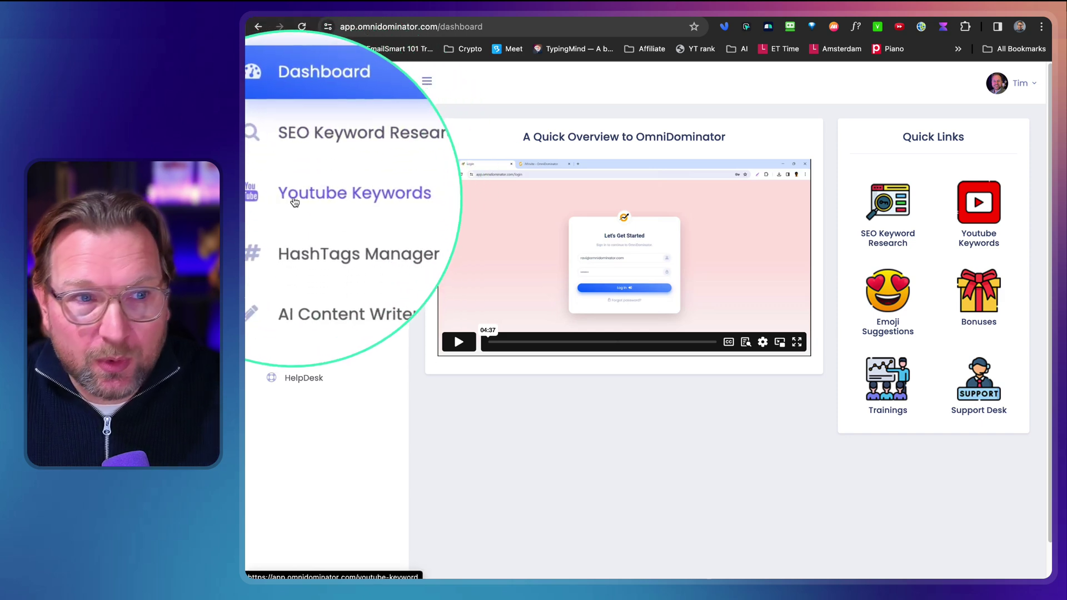
Open SEO Keyword Research and enter the keyword 'Affiliate marketing'.
left_click(293, 169)
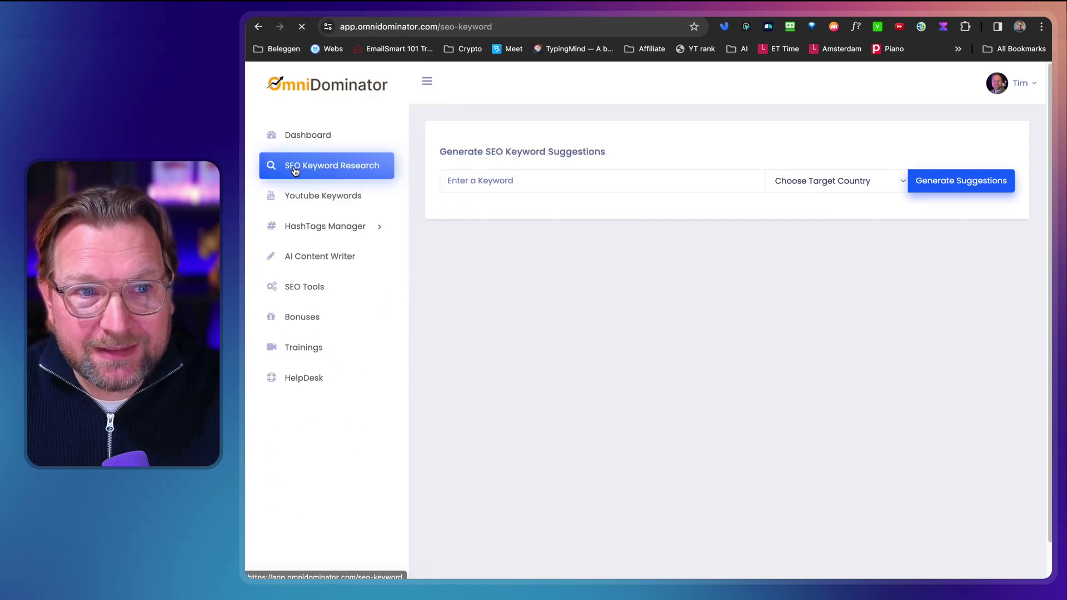
left_click(443, 205)
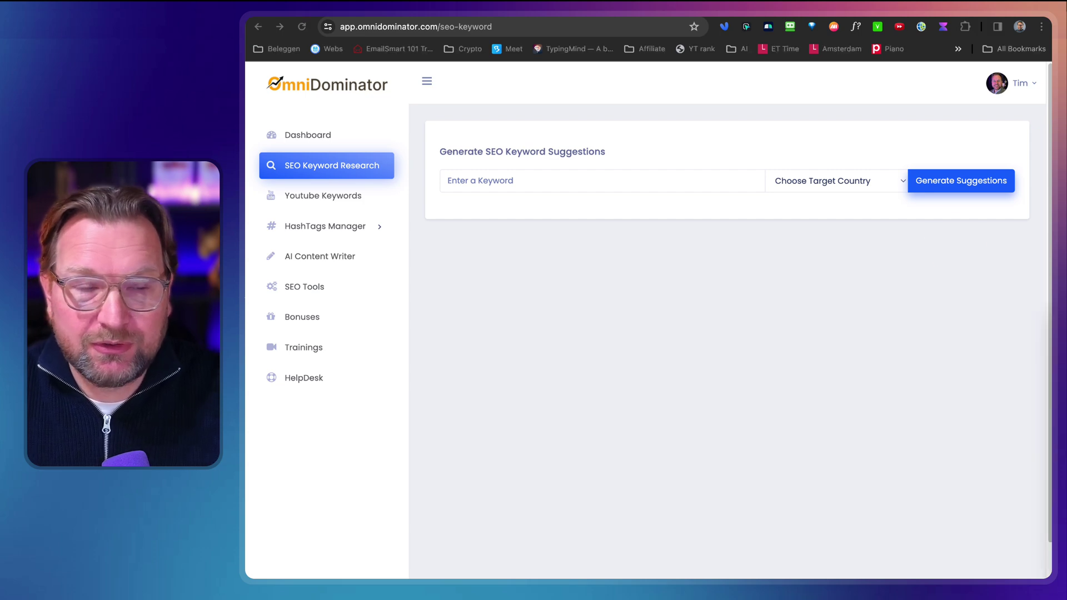
left_click(580, 181)
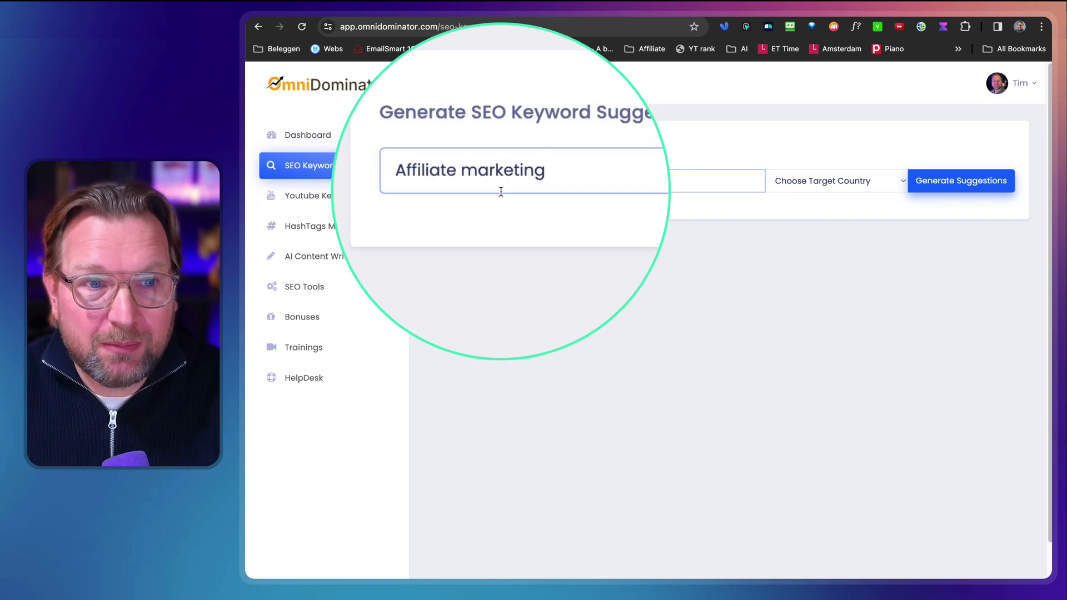
Set the target country to United States and generate the keyword suggestions.
left_click(815, 181)
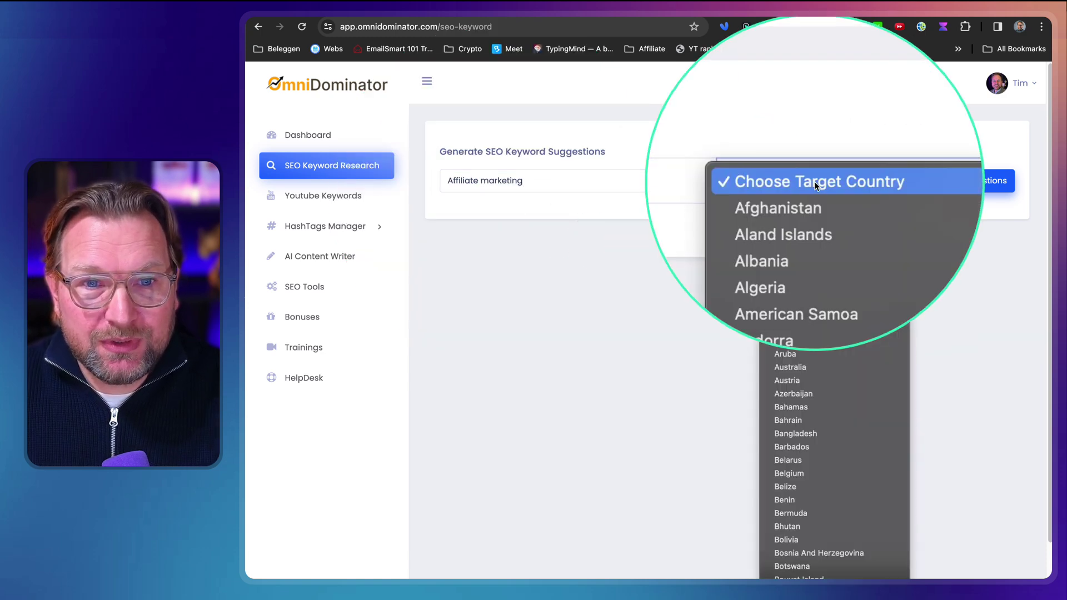
scroll(811, 233, "down", 5)
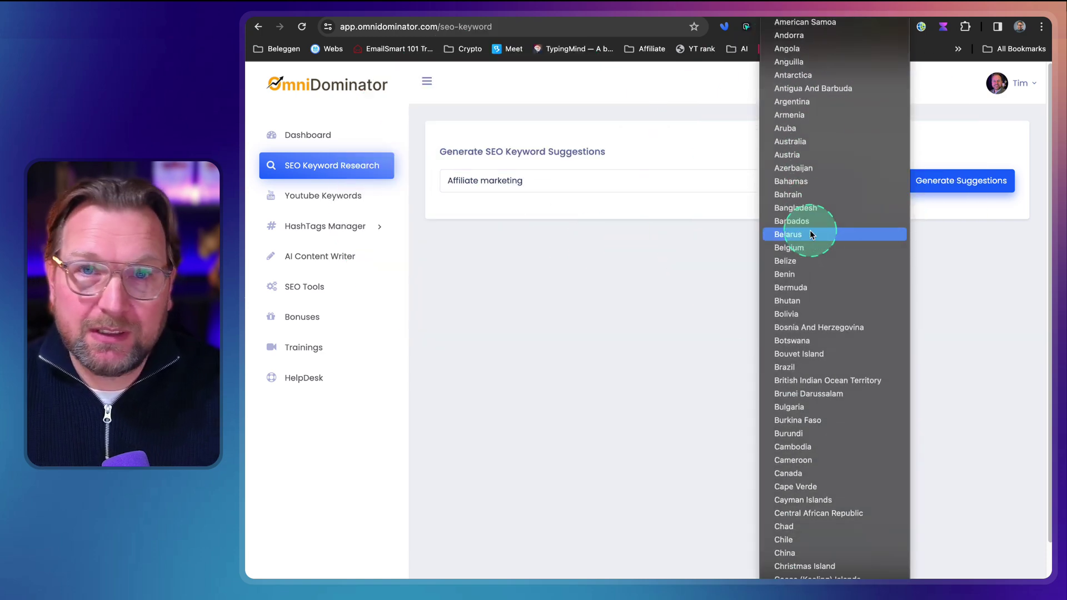
scroll(812, 234, "down", 10)
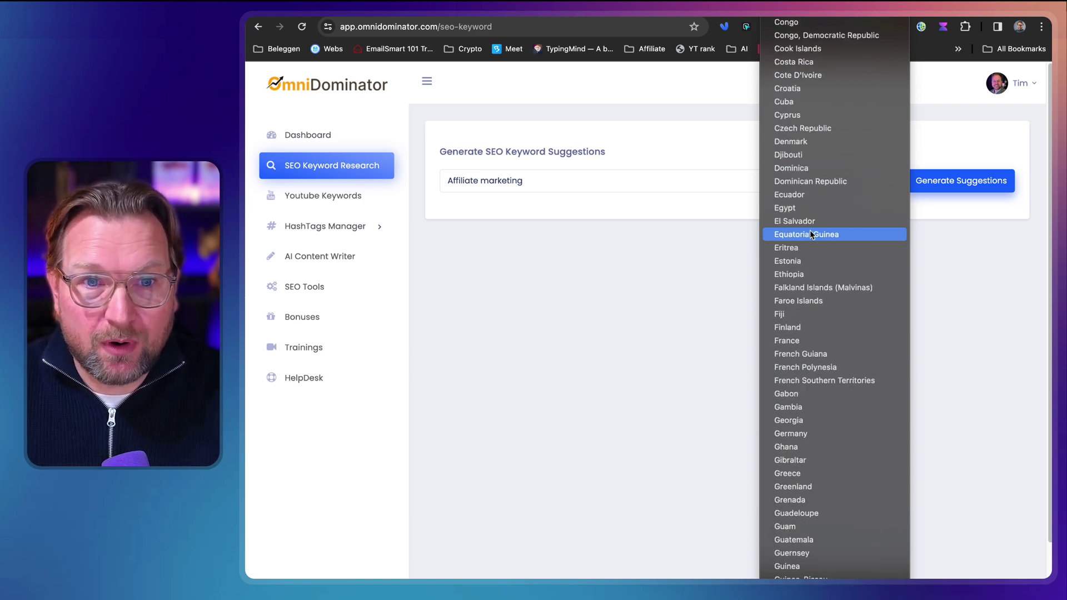
scroll(811, 234, "down", 10)
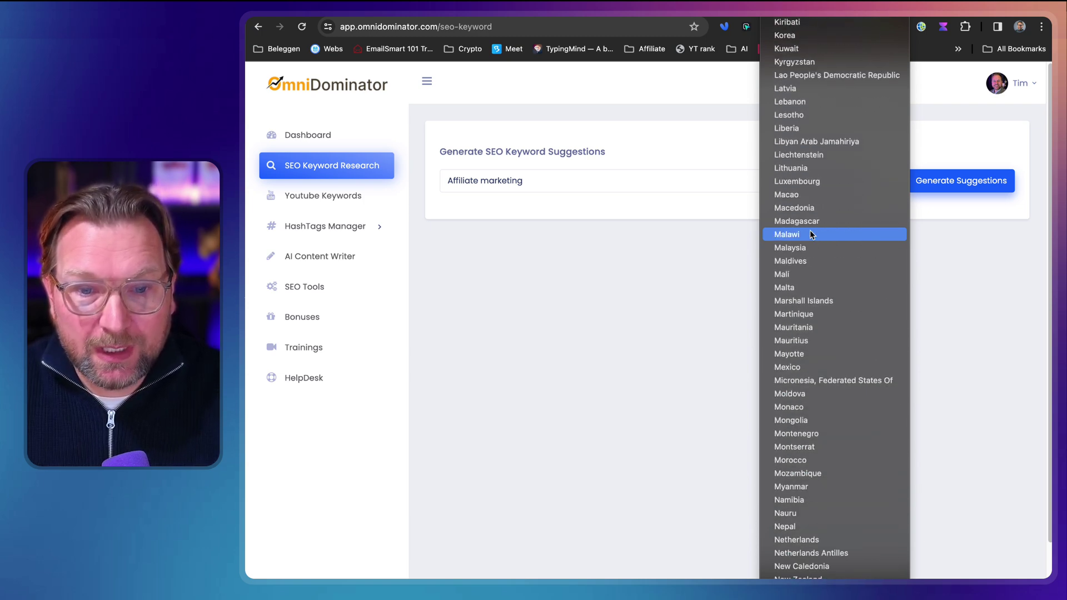
scroll(811, 234, "down", 10)
scroll(812, 234, "down", 2)
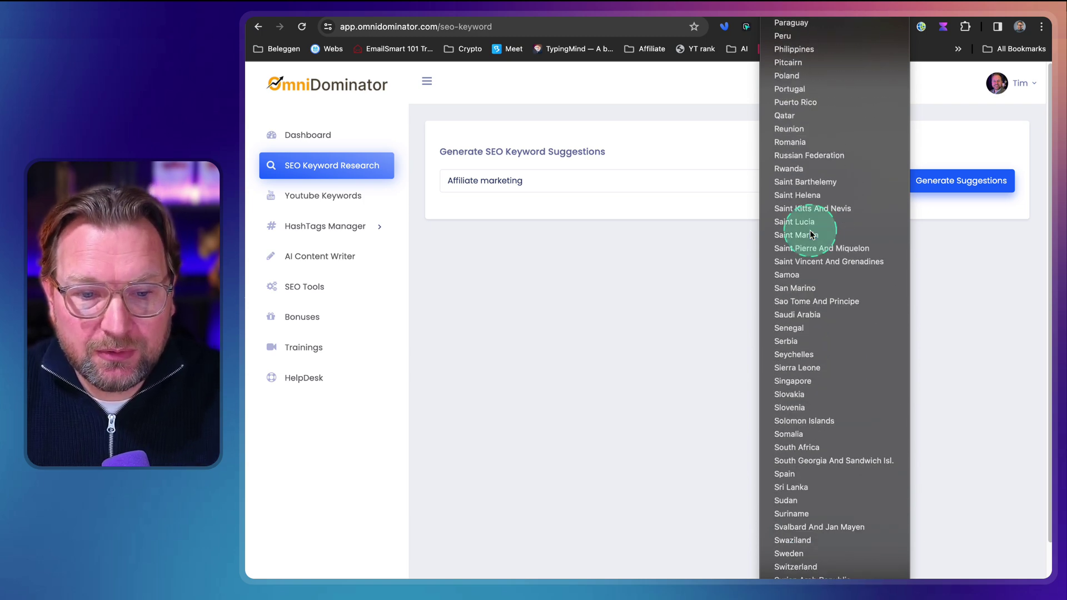
key("Escape")
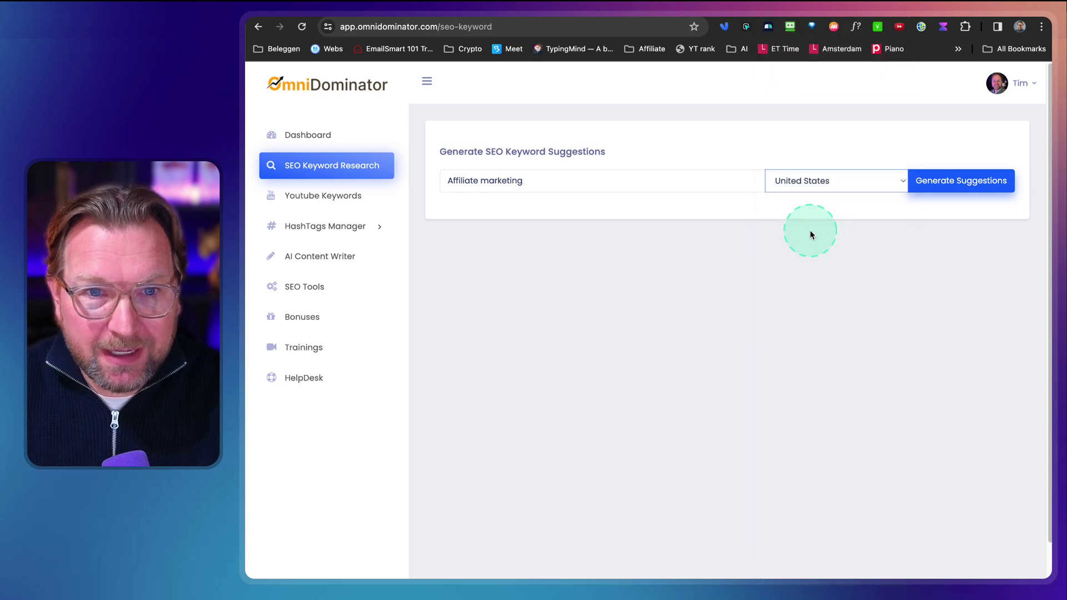
left_click(954, 185)
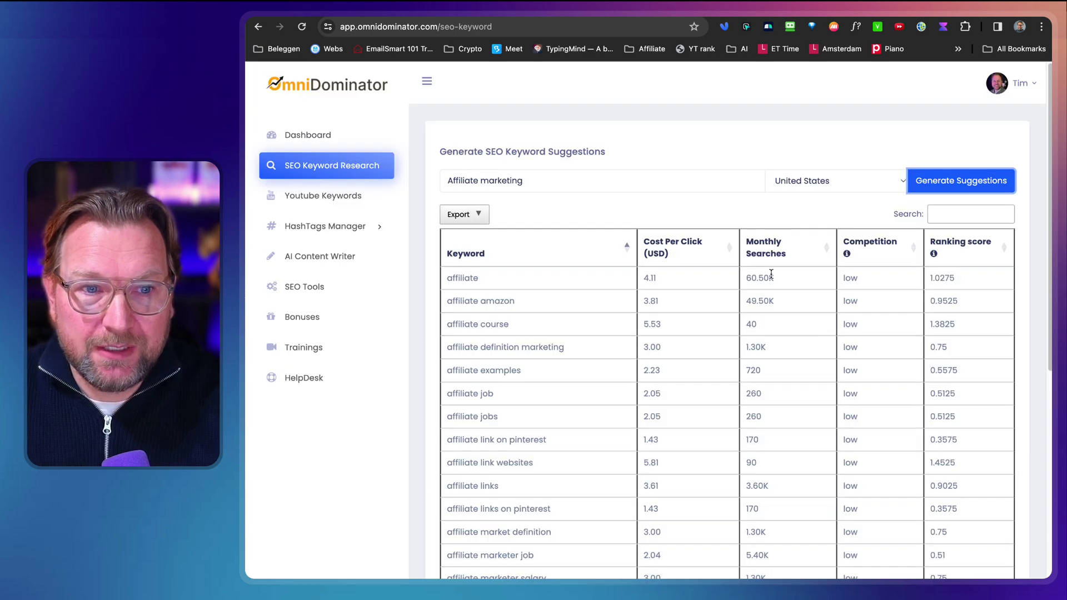
Scroll through the 148 Affiliate marketing keywords with CPC, monthly searches, competition and score.
left_click(743, 276)
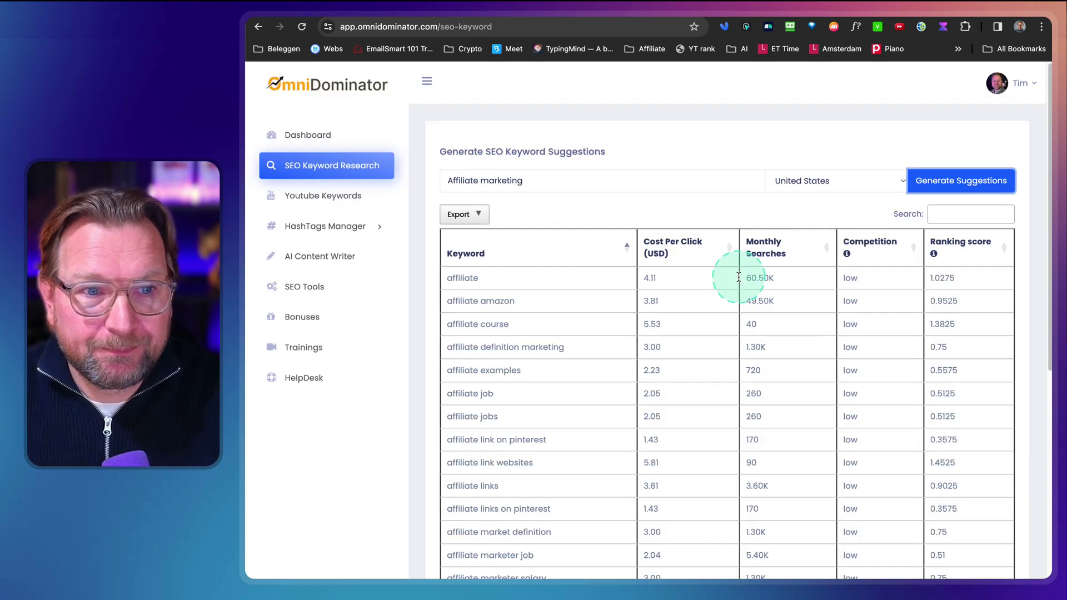
scroll(742, 292, "down", 2)
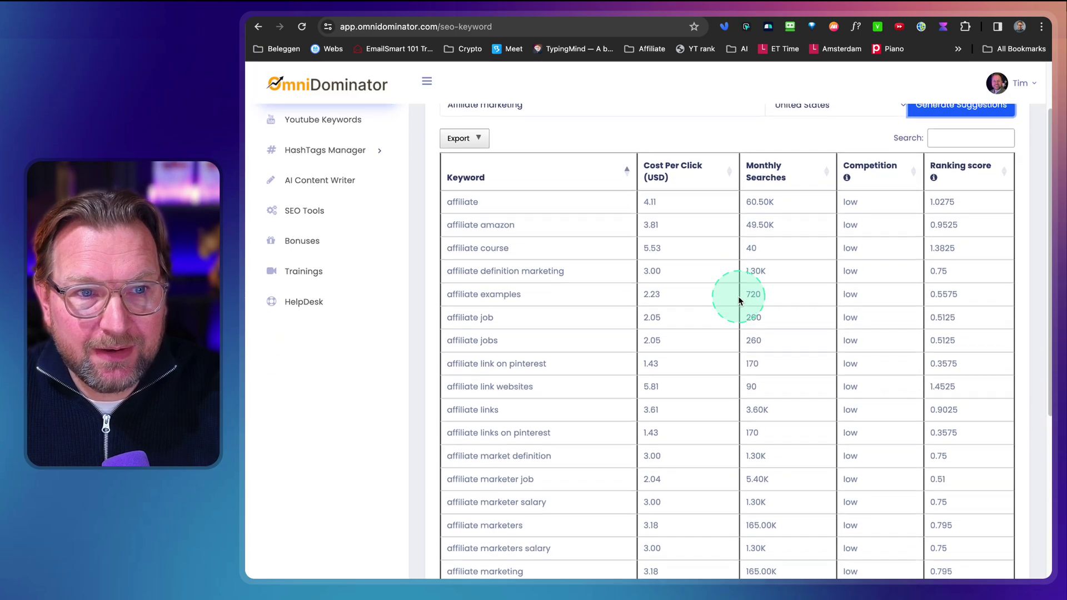
scroll(739, 300, "up", 3)
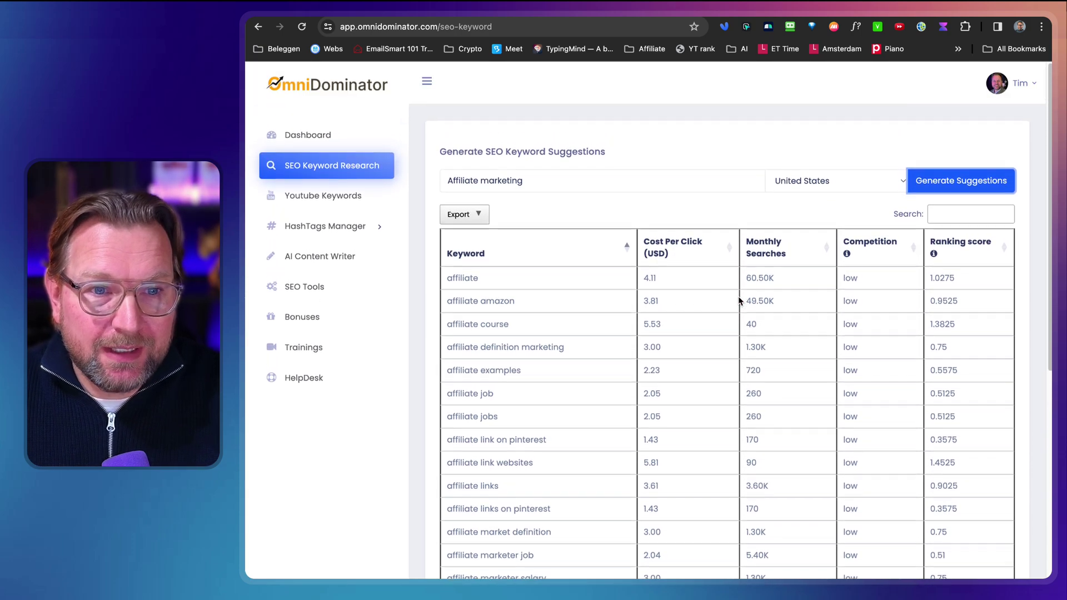
scroll(740, 300, "down", 2)
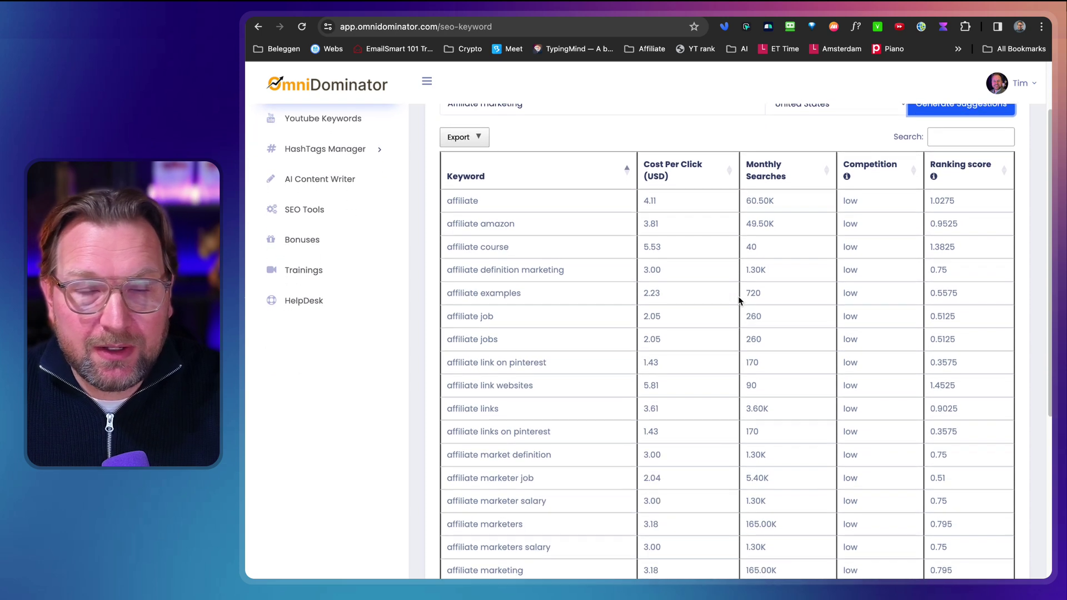
scroll(739, 300, "up", 1)
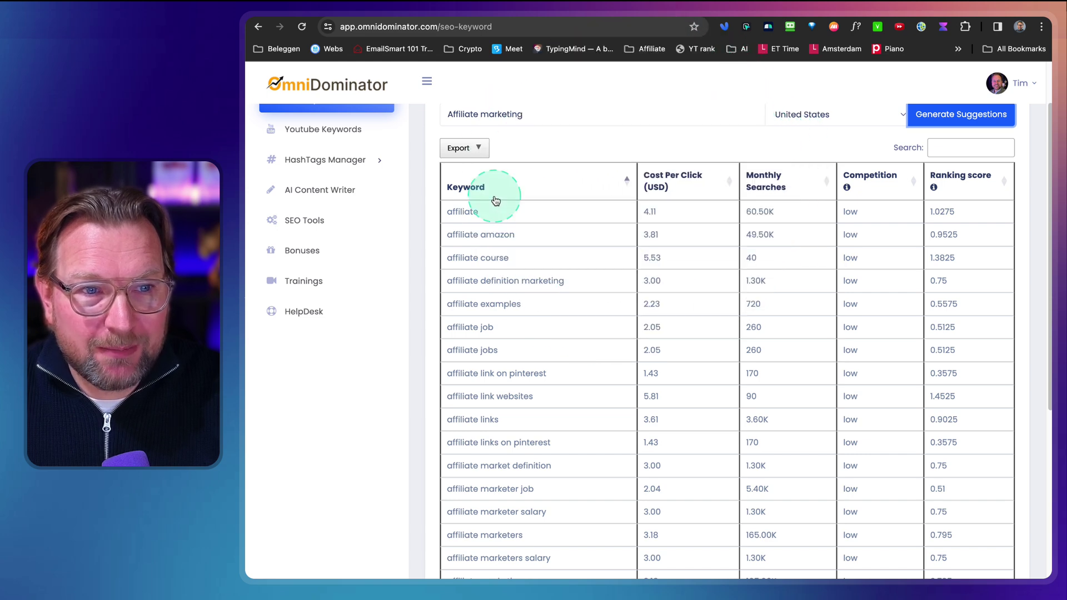
mouse_move(440, 165)
left_mouse_down()
mouse_move(609, 480)
mouse_move(634, 575)
left_mouse_up()
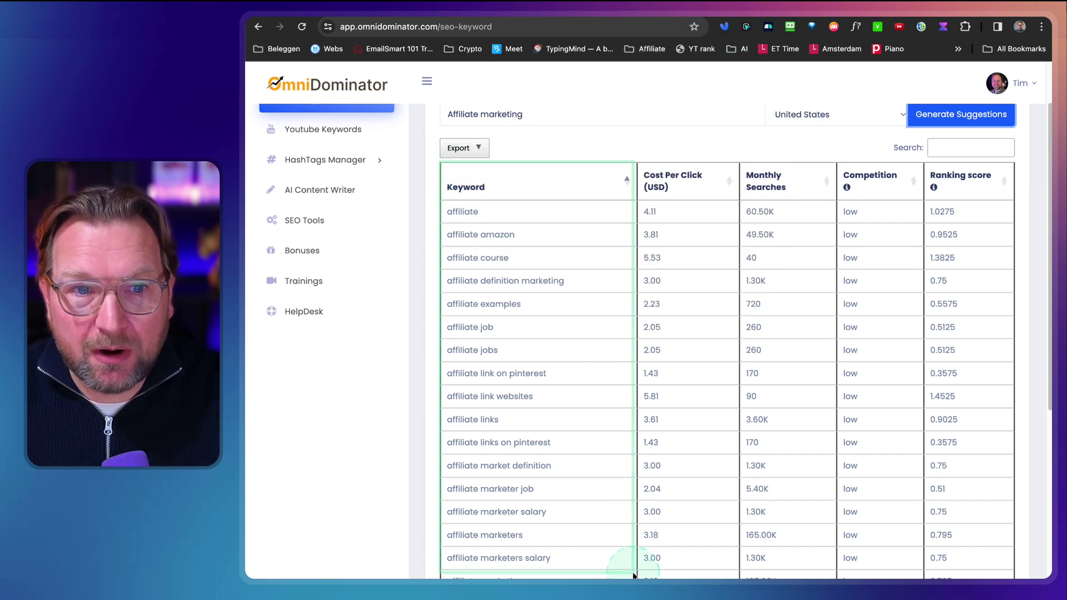
scroll(569, 503, "down", 2)
key("ctrl+alt+m")
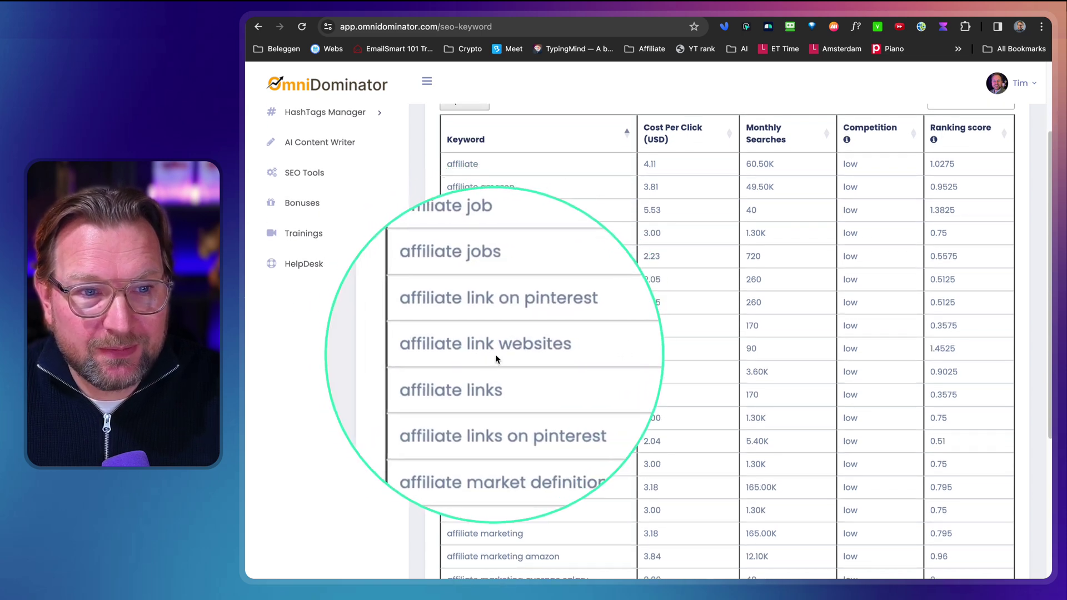
key("ctrl+alt+m")
scroll(496, 424, "down", 5)
key("ctrl+alt+m")
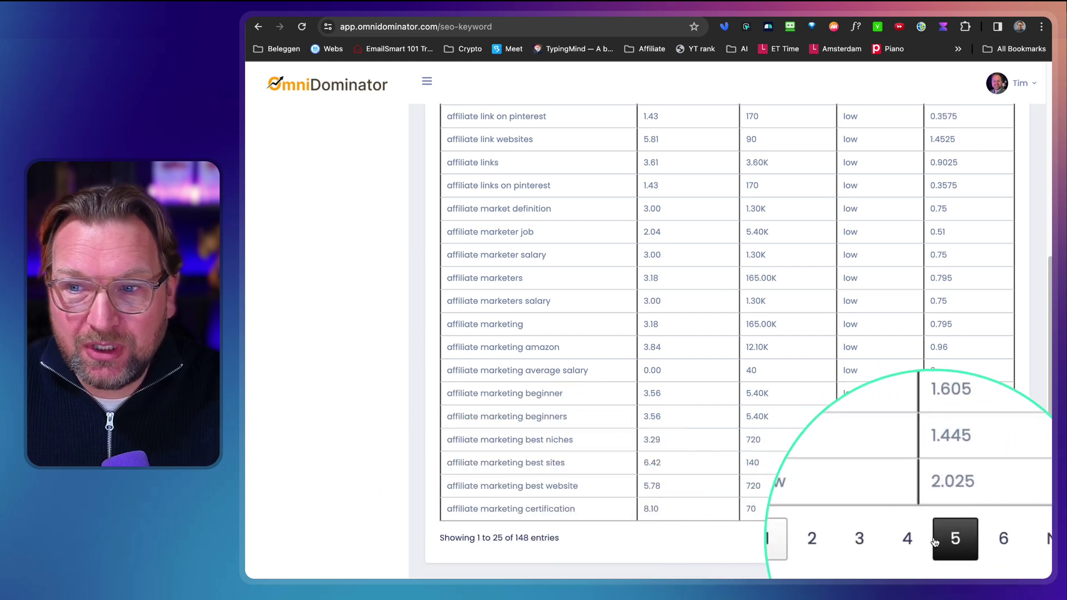
scroll(729, 337, "up", 5)
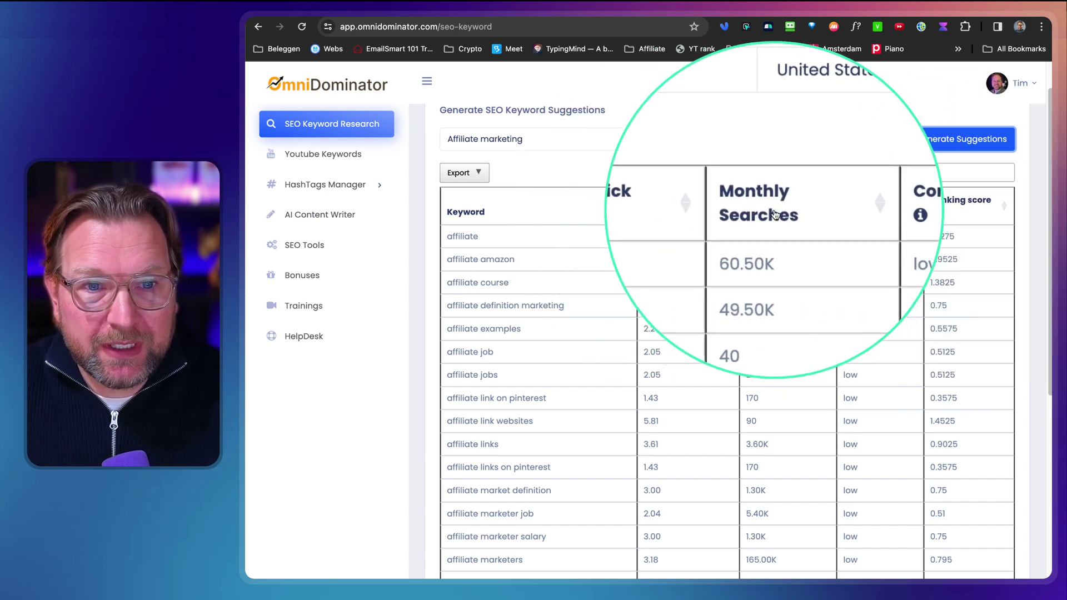
Sort keywords by monthly searches ascending, page one spanning 1.00K to 2.40K searches.
left_click(751, 216)
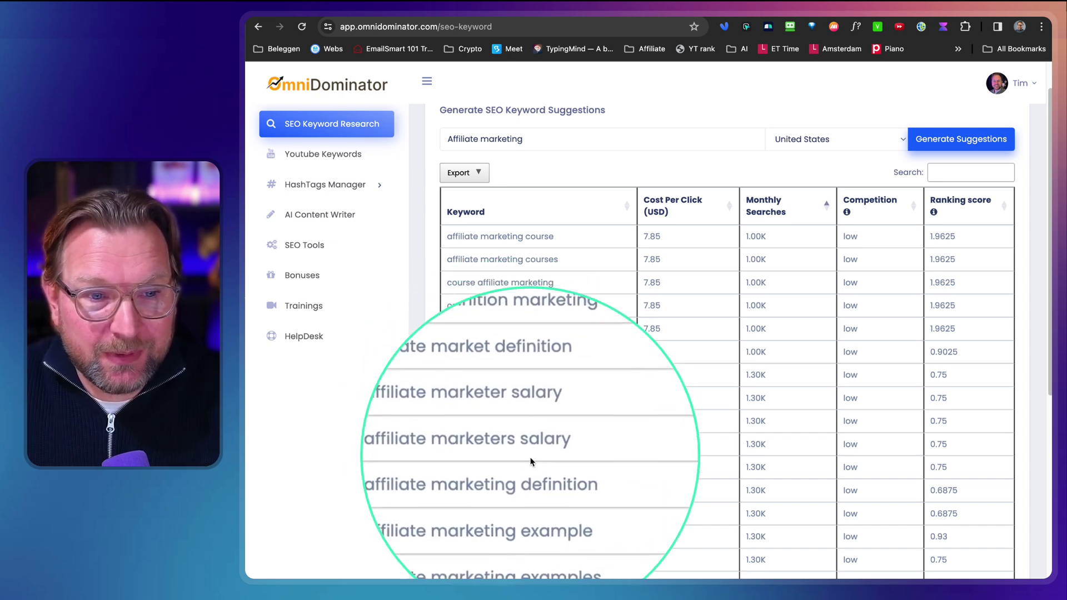
scroll(516, 480, "down", 2)
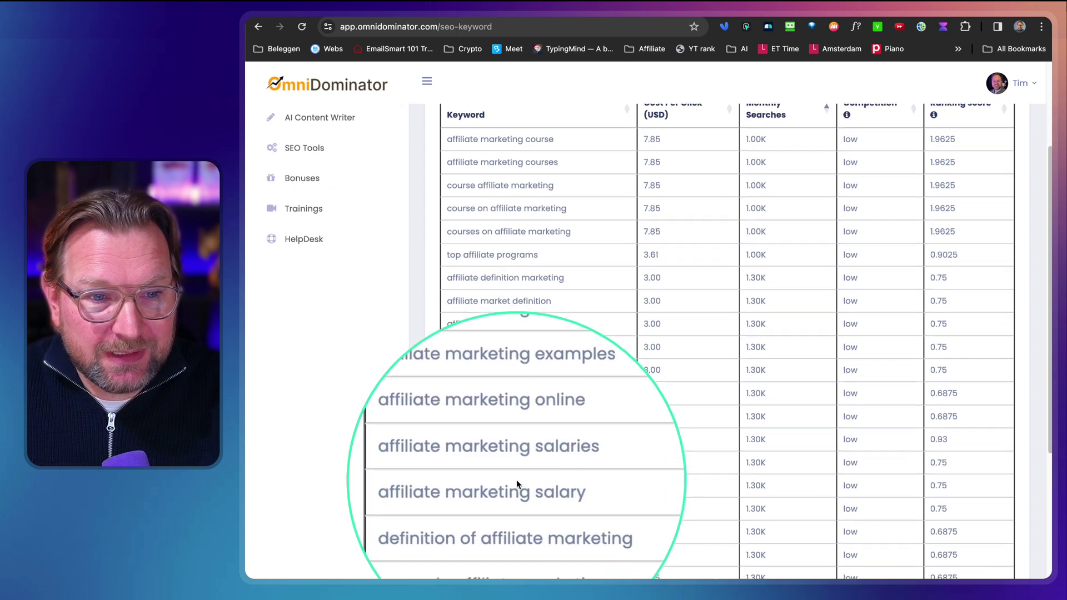
scroll(516, 482, "down", 4)
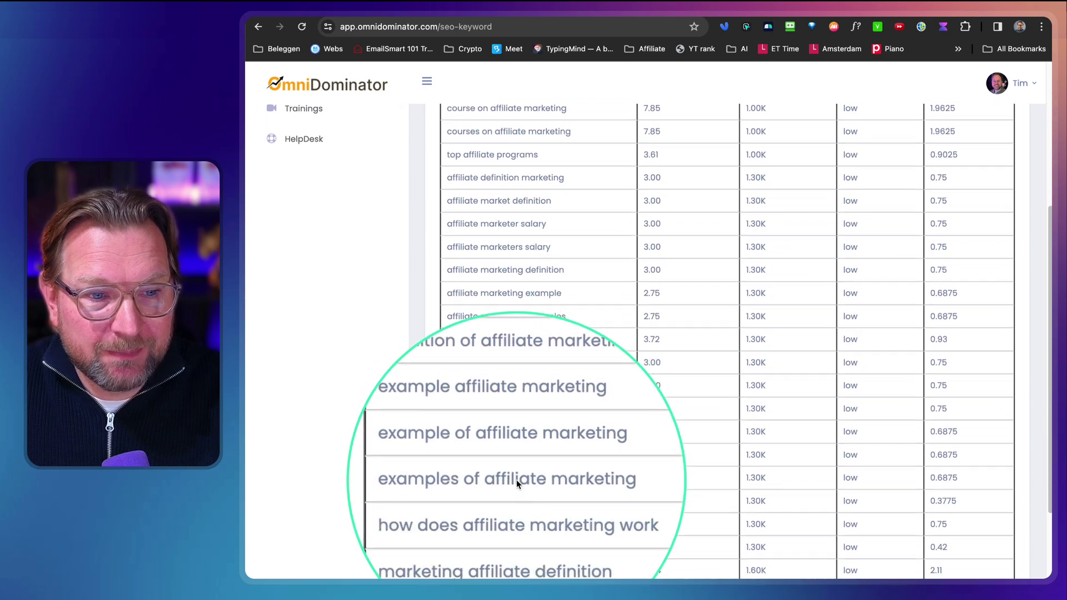
scroll(516, 479, "down", 4)
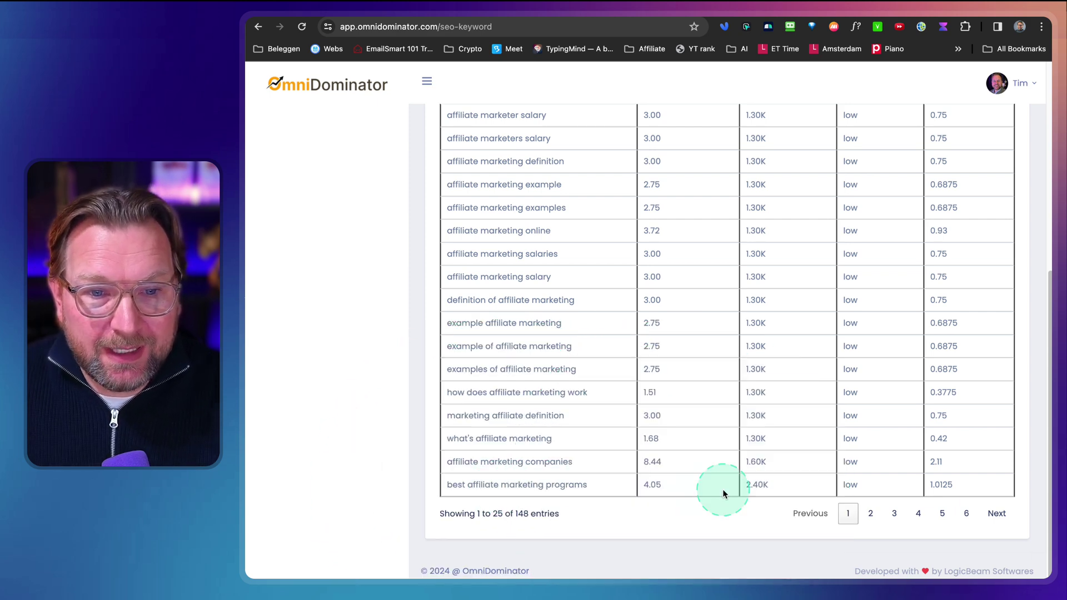
scroll(755, 487, "up", 6)
scroll(767, 483, "down", 5)
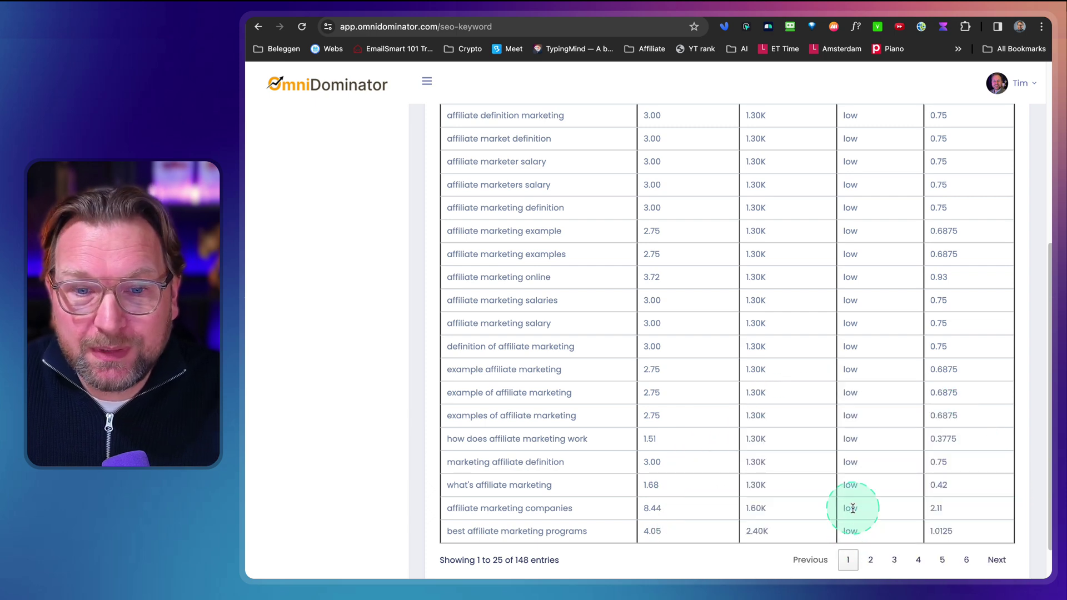
scroll(854, 508, "up", 6)
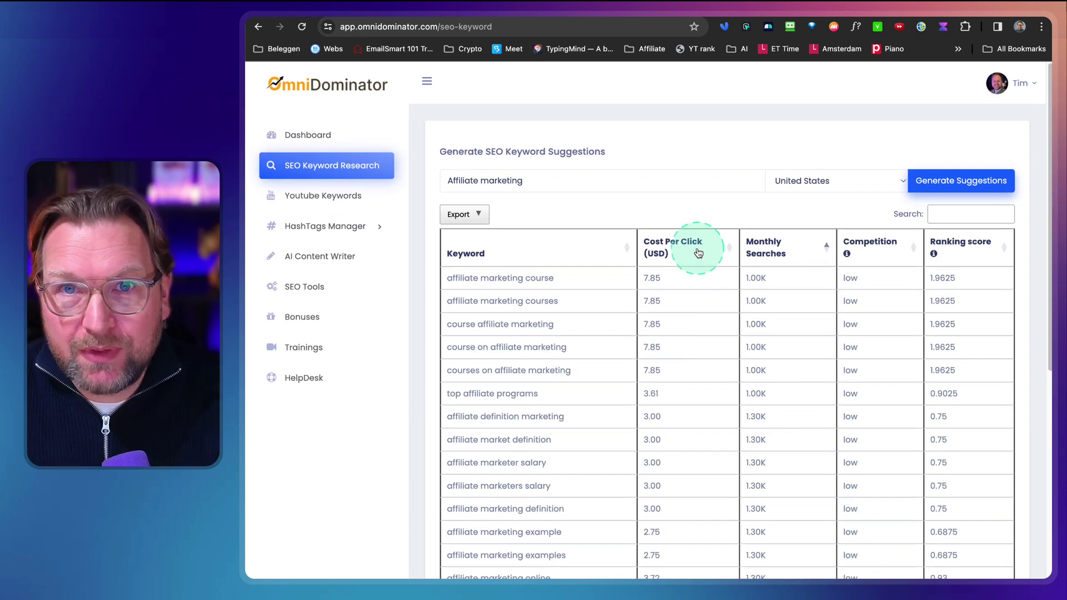
Open SEO Keyword Research and enter the keyword 'Hoe maak ik een website?'.
left_click(293, 201)
left_click(311, 165)
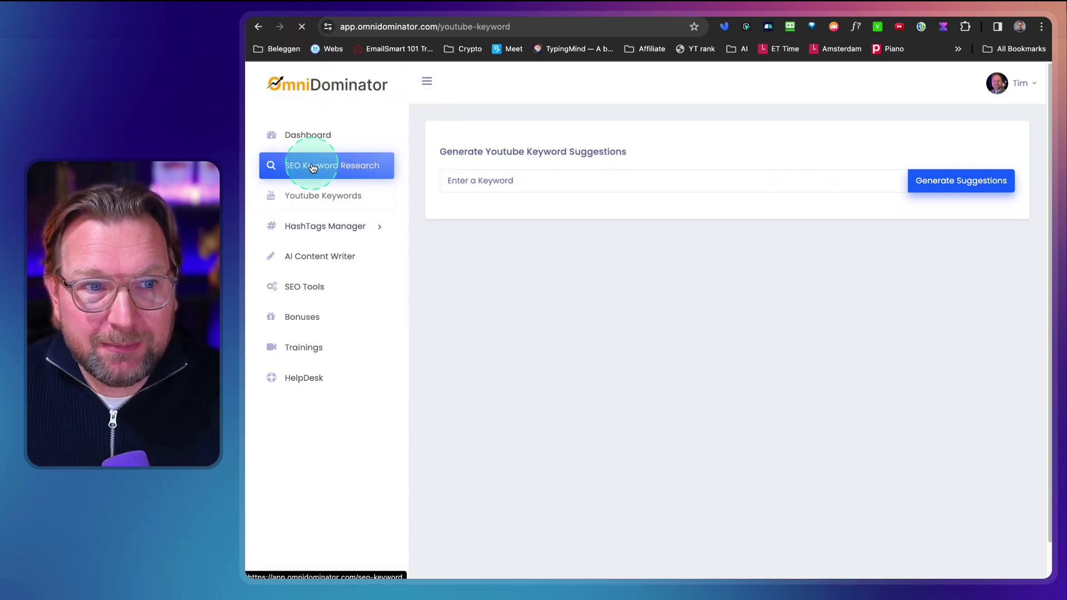
left_click(512, 179)
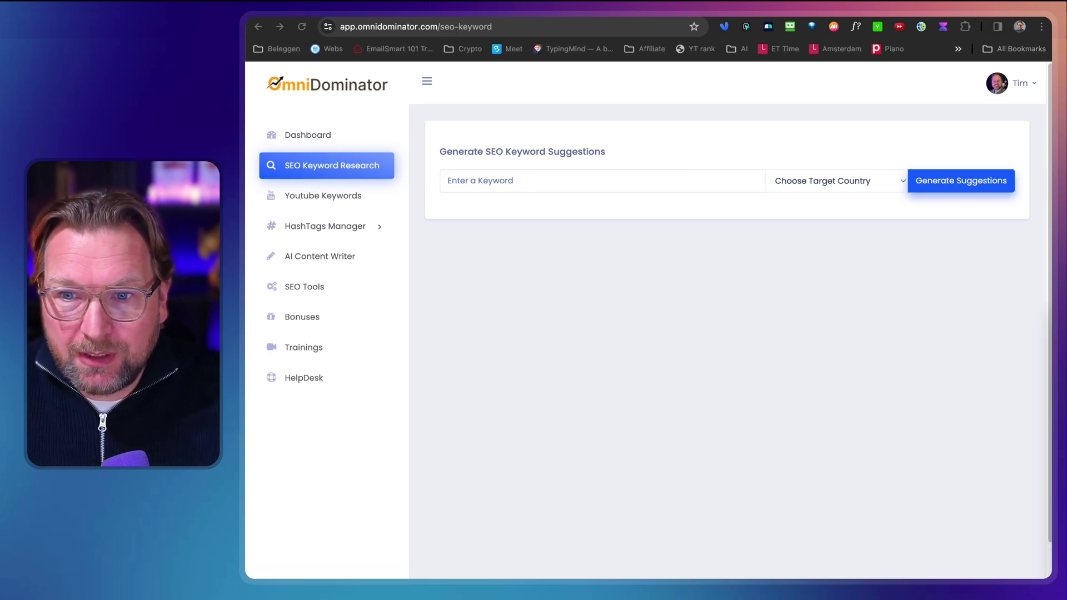
left_click(517, 182)
type("Hoe maak ik een website")
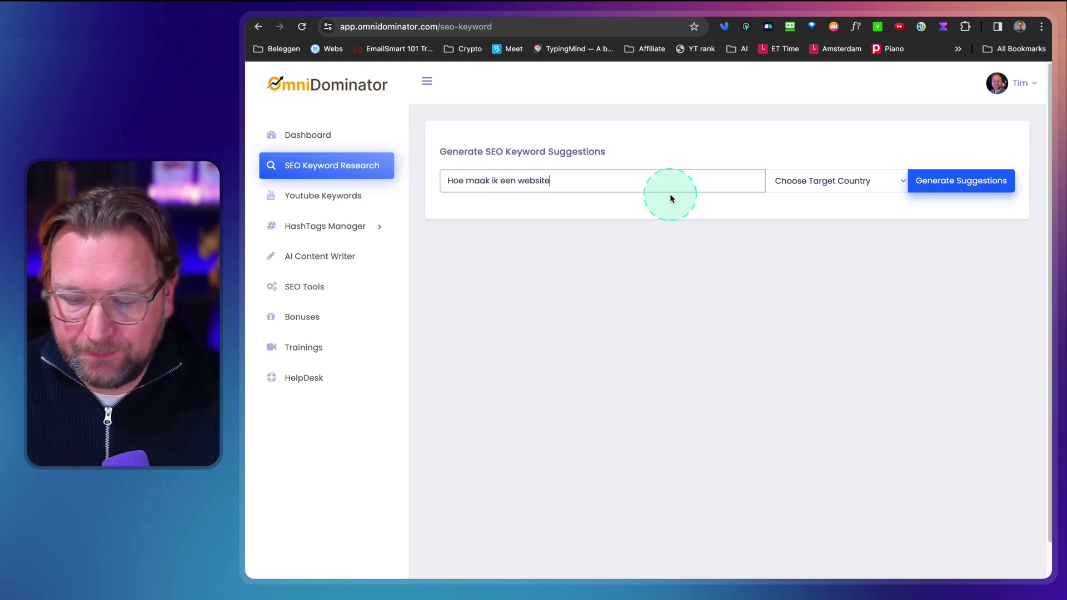
type("?")
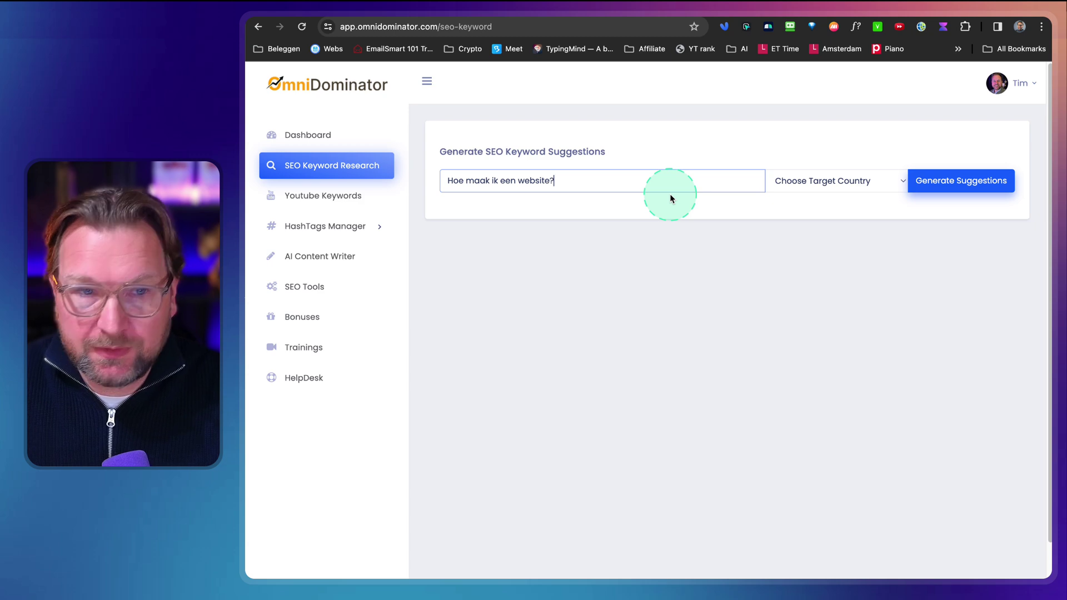
Target the Netherlands, generate suggestions, and review the 11 mostly low-competition results.
left_click(877, 183)
scroll(840, 247, "down", 3)
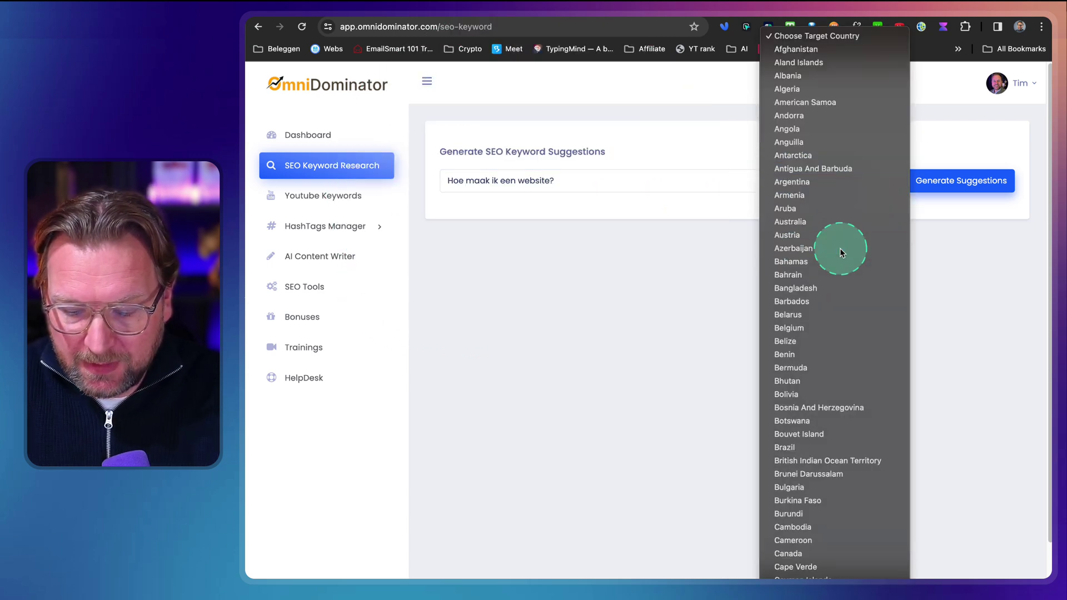
scroll(840, 249, "down", 3)
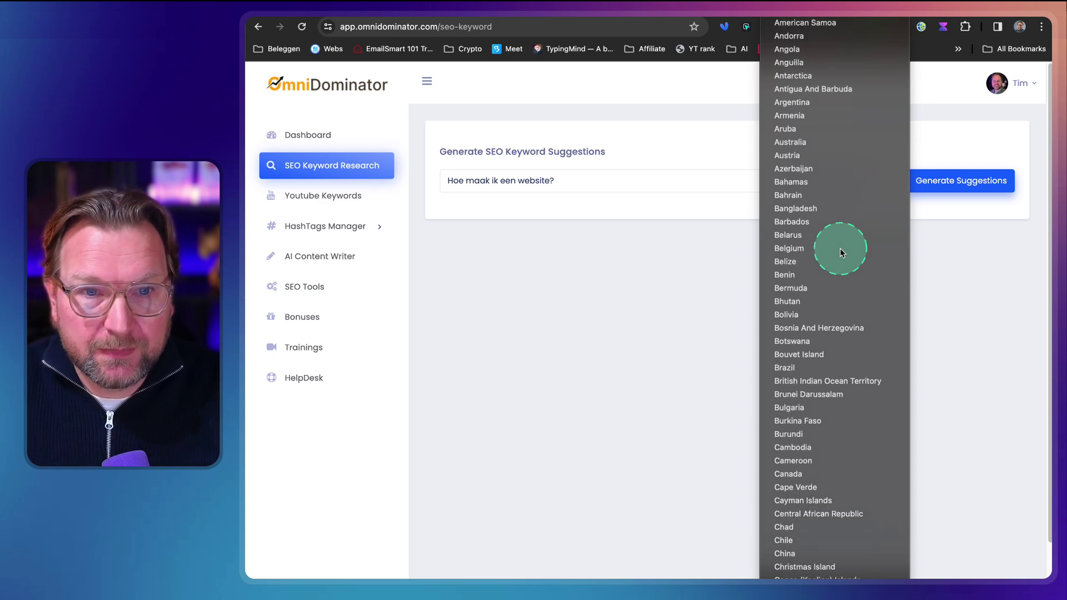
scroll(839, 248, "down", 10)
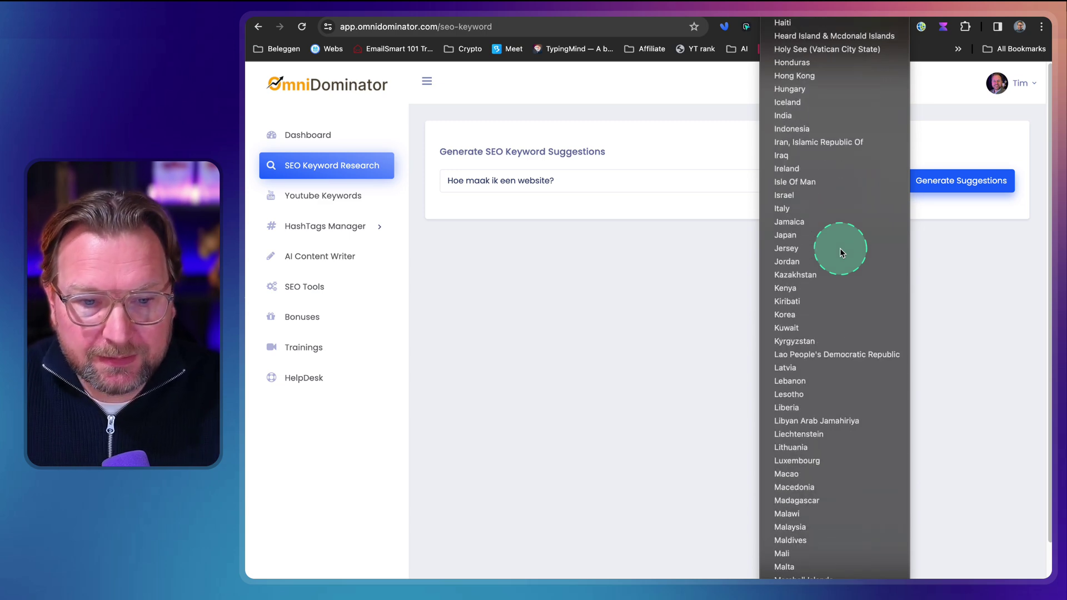
left_click(839, 248)
left_click(948, 187)
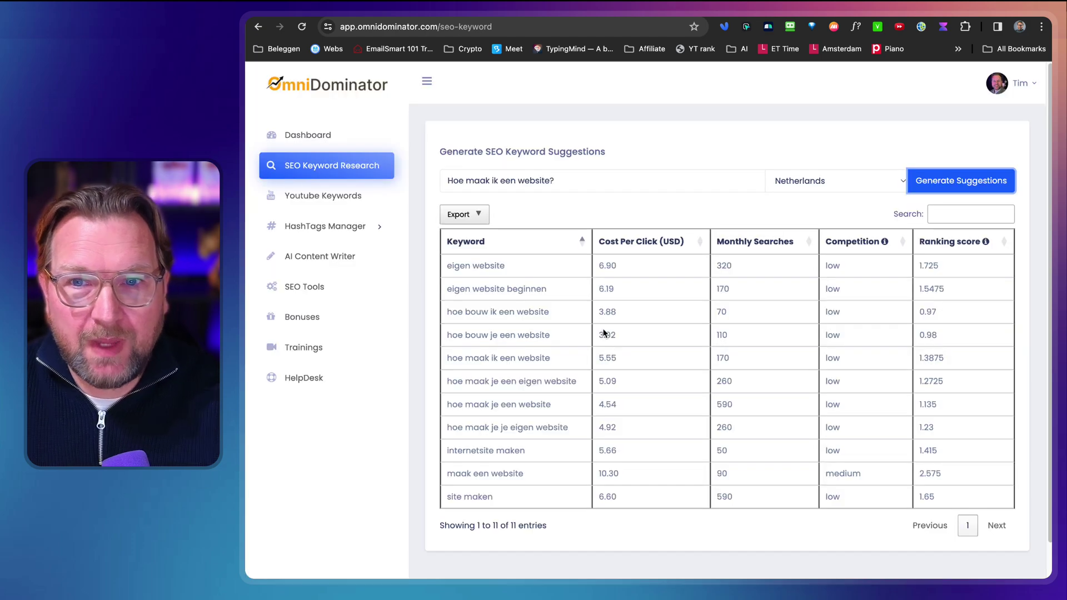
left_click(546, 292)
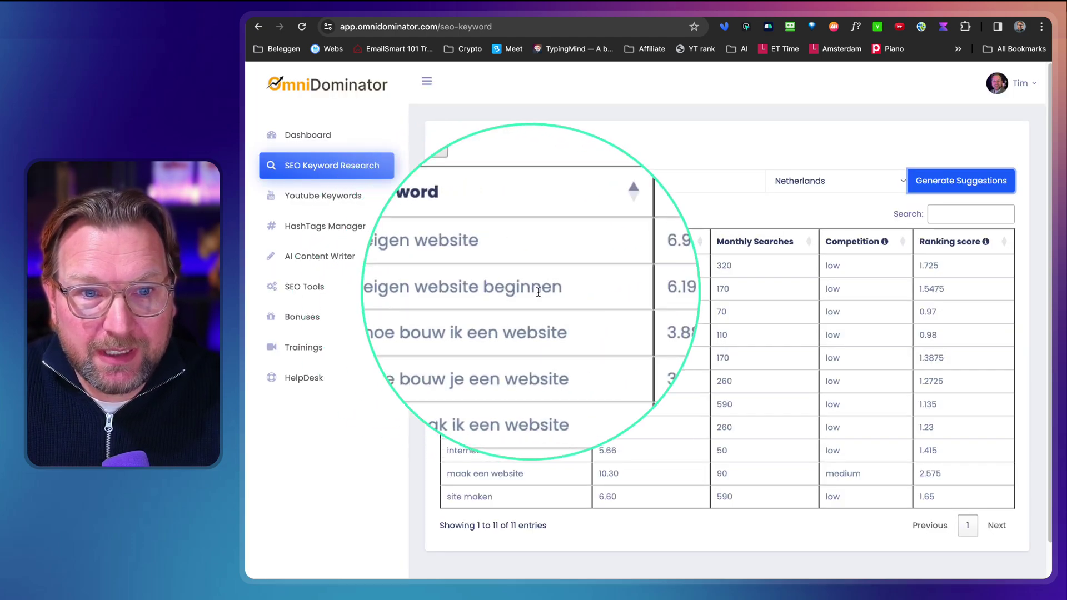
left_click(734, 285)
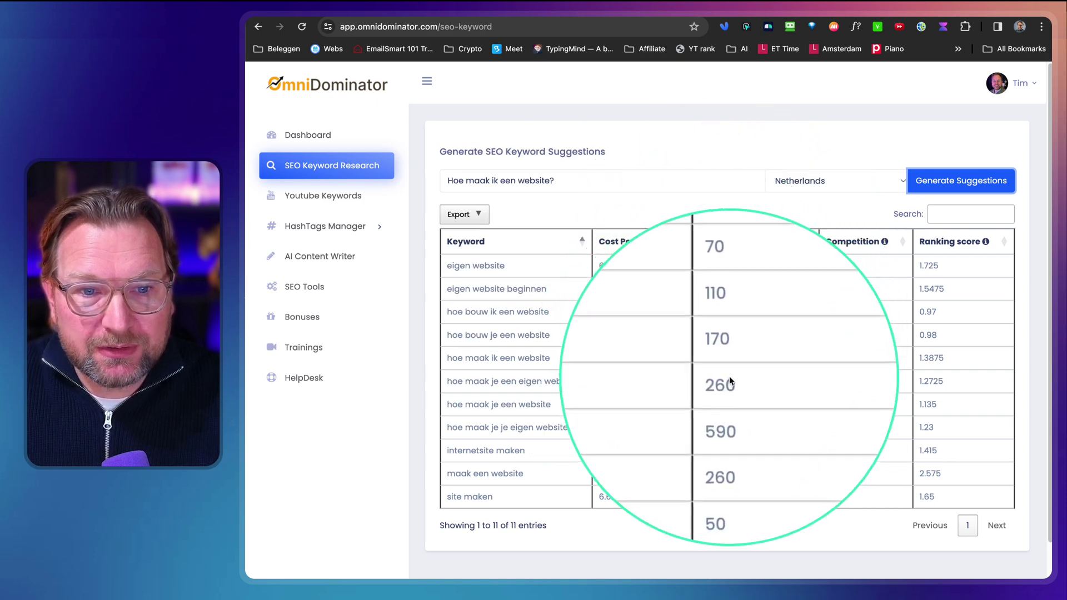
left_click(802, 273)
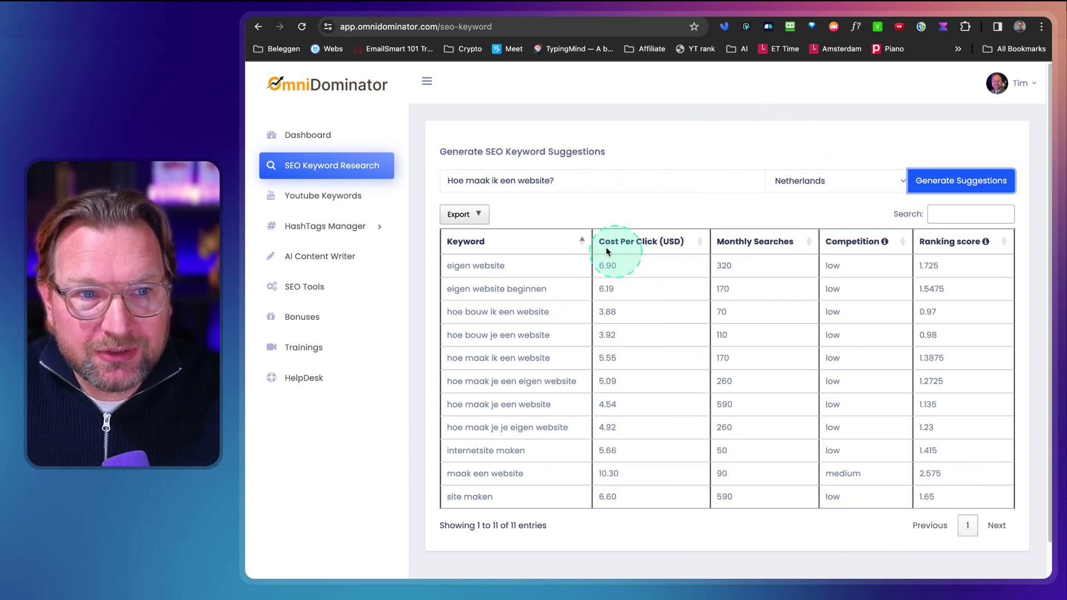
left_click(572, 210)
left_click(754, 182)
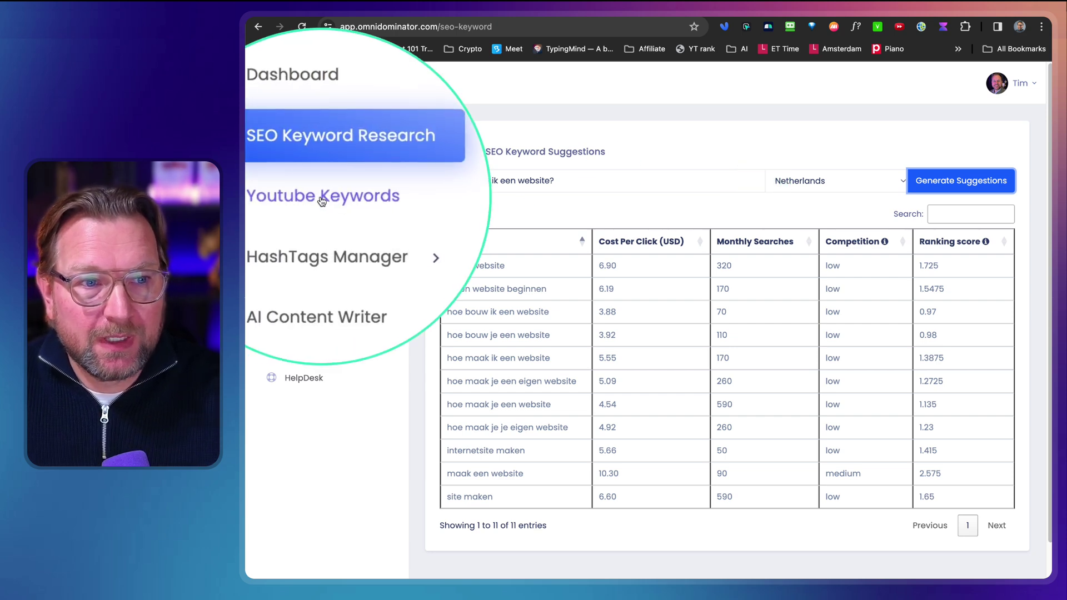
On Youtube Keywords, paste 'Creating a website' and generate suggestions.
left_click(290, 199)
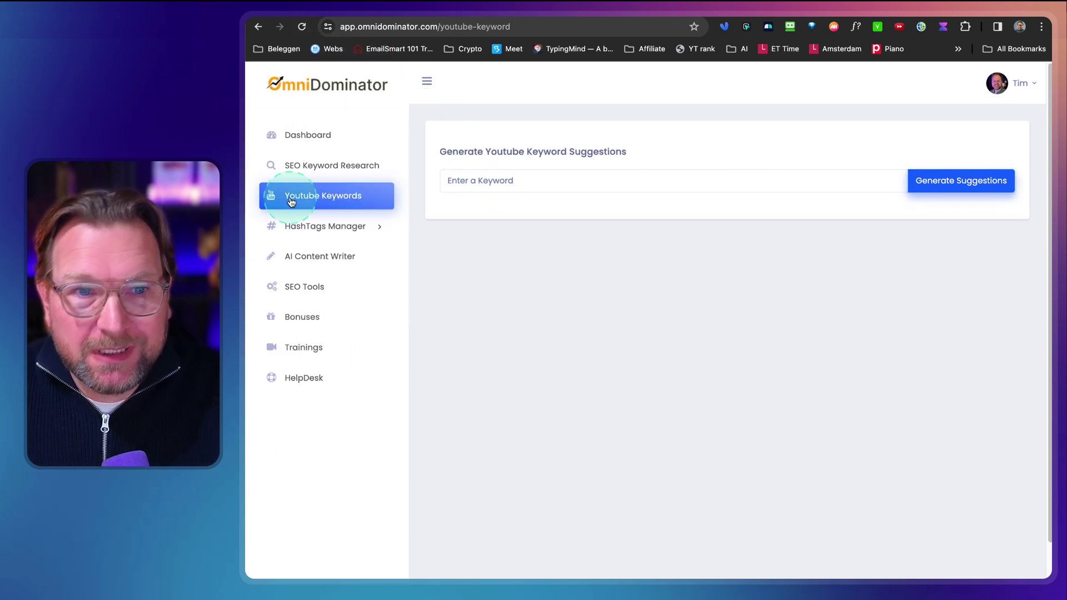
left_click(507, 178)
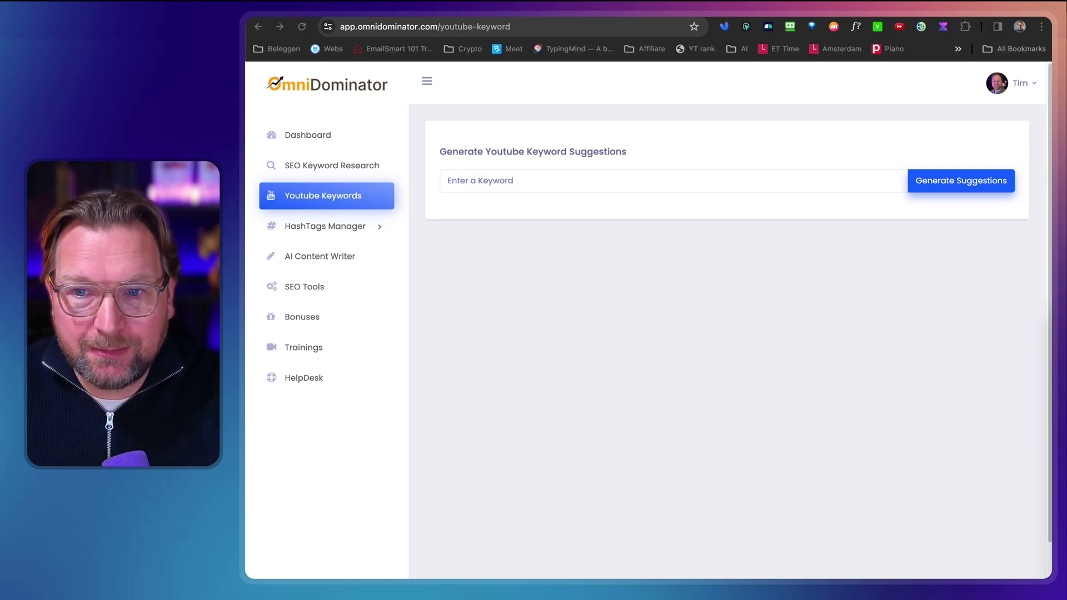
left_click(542, 180)
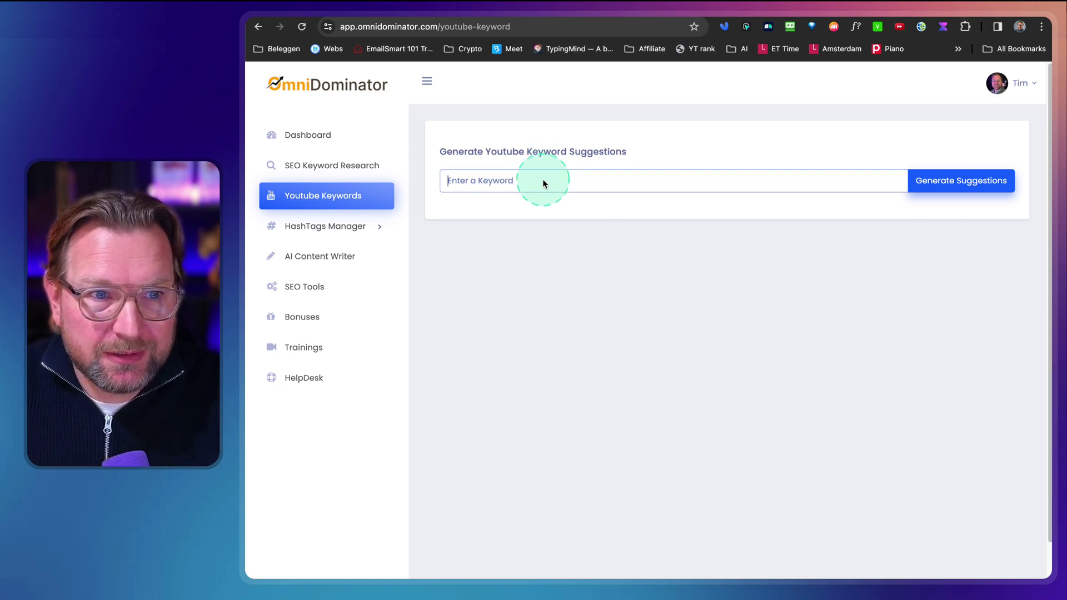
type("Creating a website")
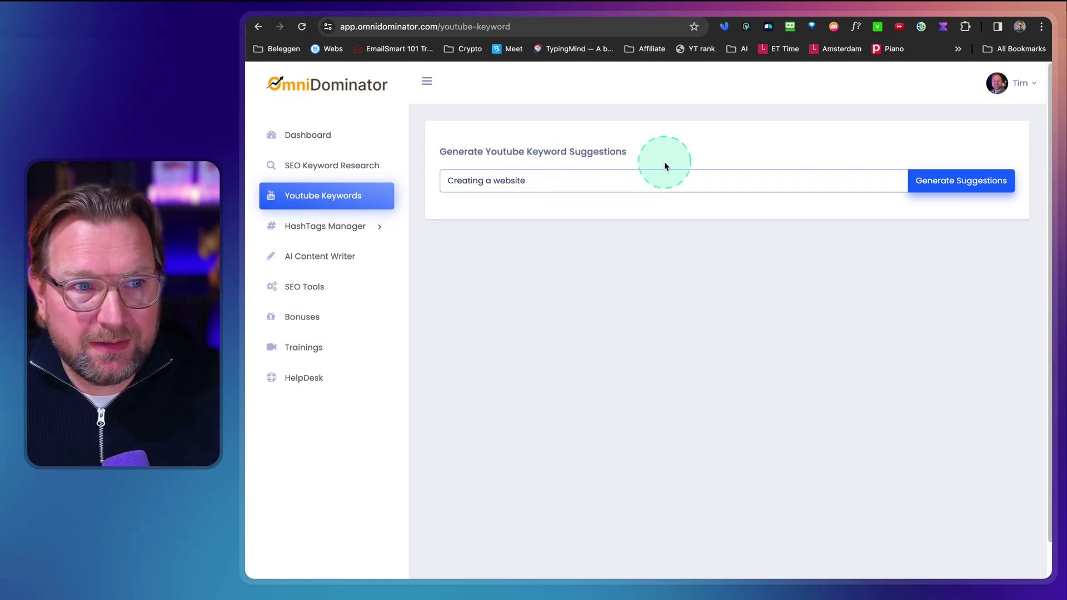
left_click(970, 182)
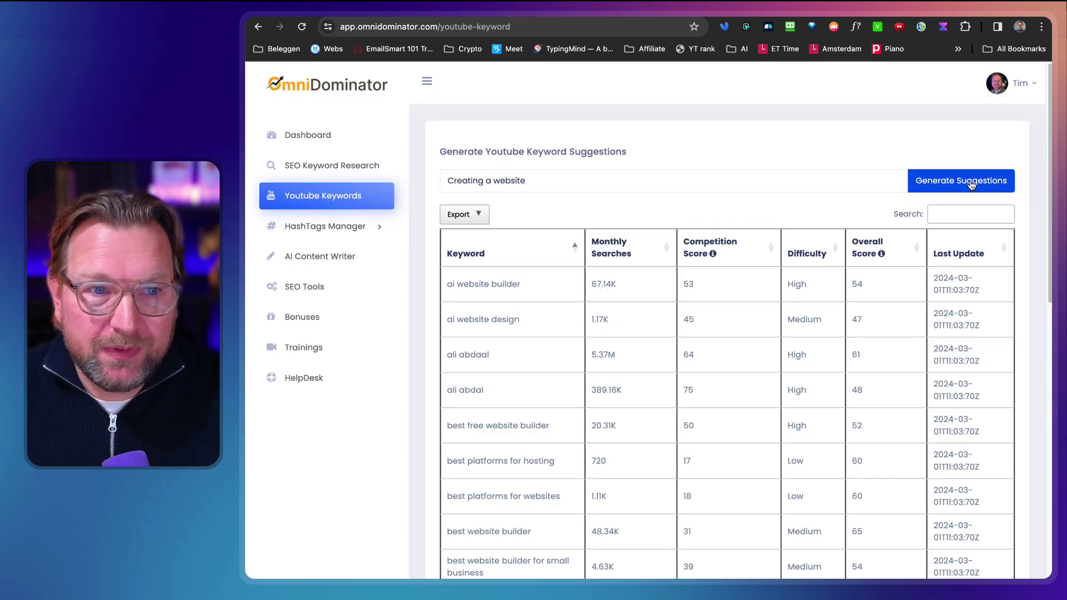
left_click(971, 184)
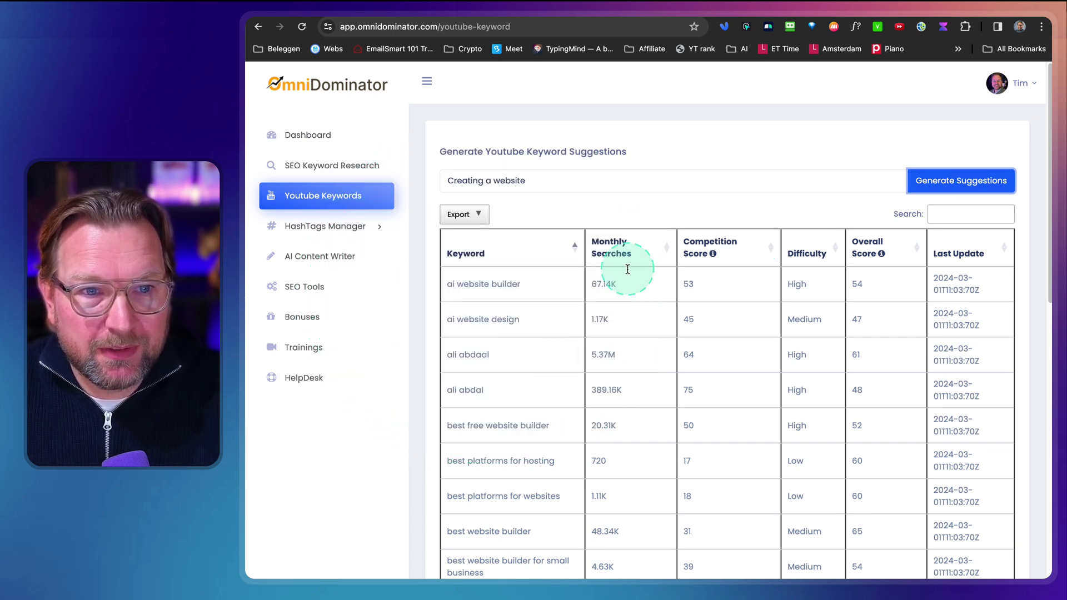
left_click(604, 300)
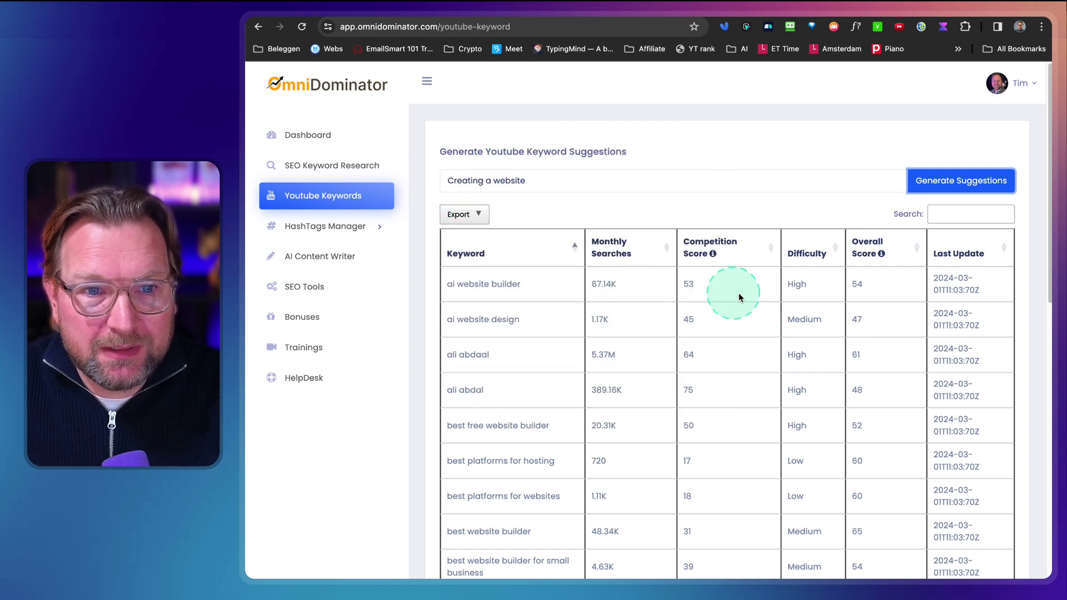
left_click(802, 285)
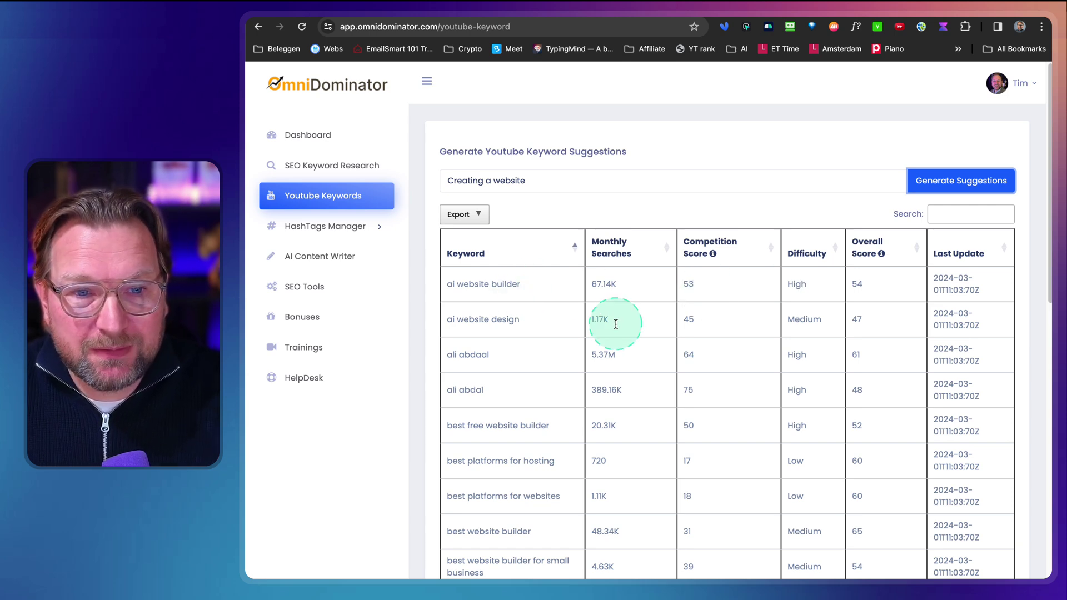
scroll(615, 327, "down", 1)
scroll(615, 328, "down", 4)
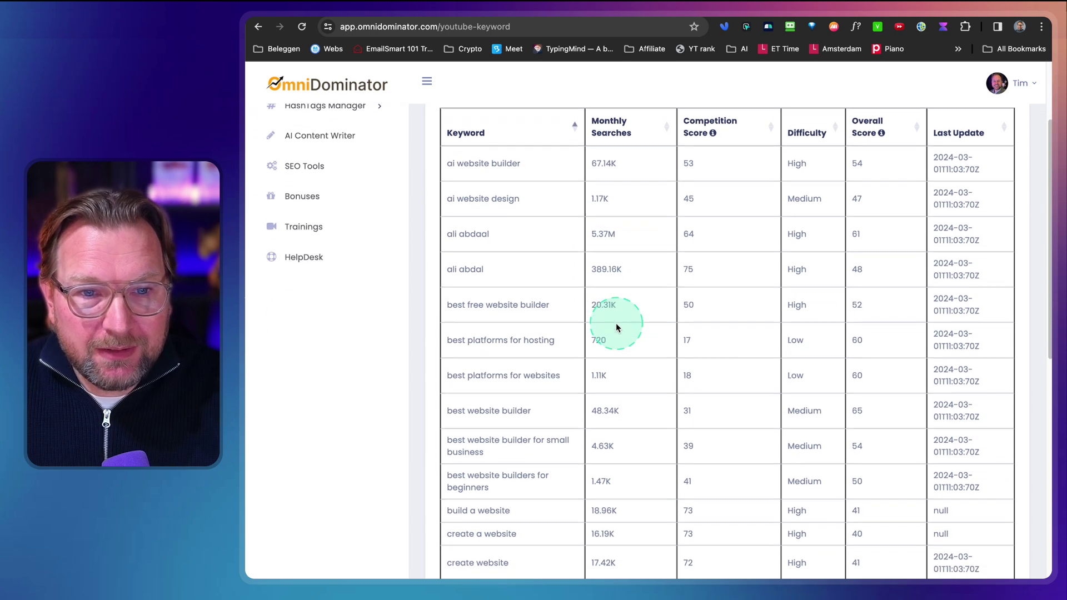
scroll(616, 328, "down", 1)
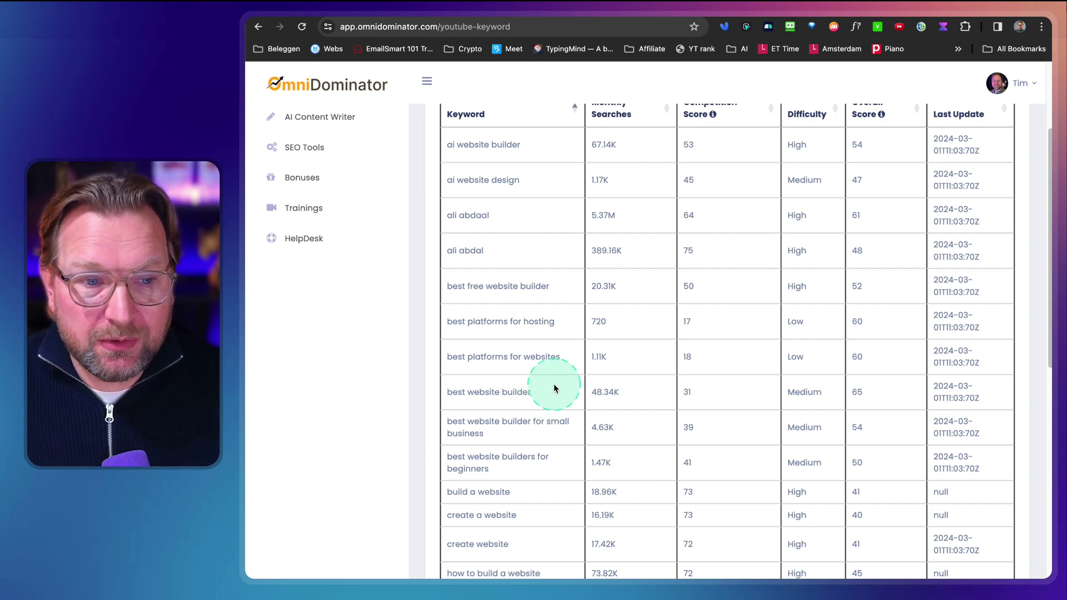
Scroll the 38 'Creating a website' YouTube results and view the second page.
scroll(554, 389, "down", 5)
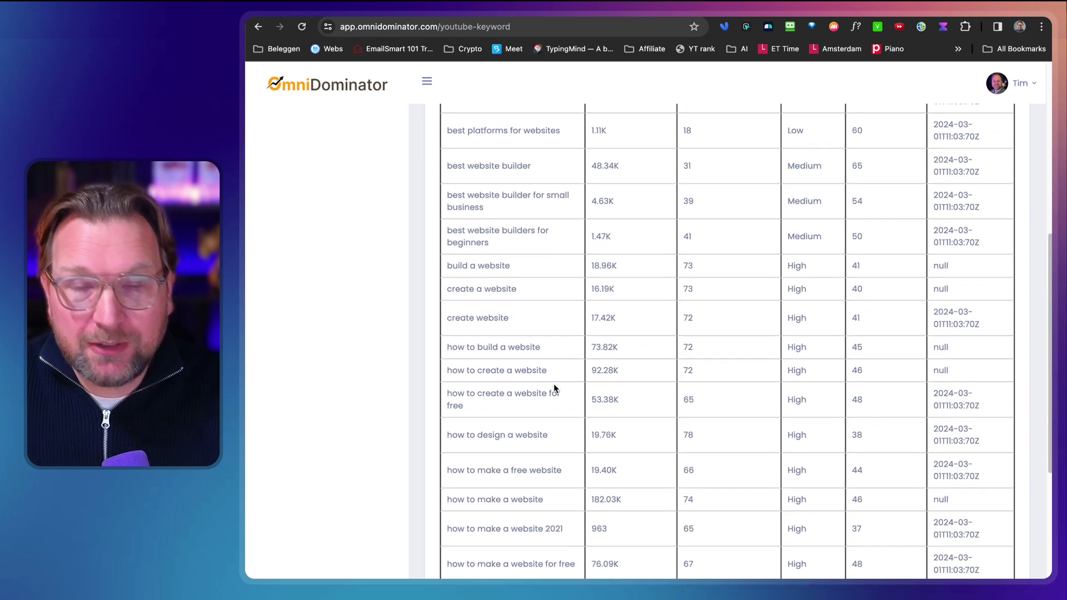
scroll(534, 395, "down", 3)
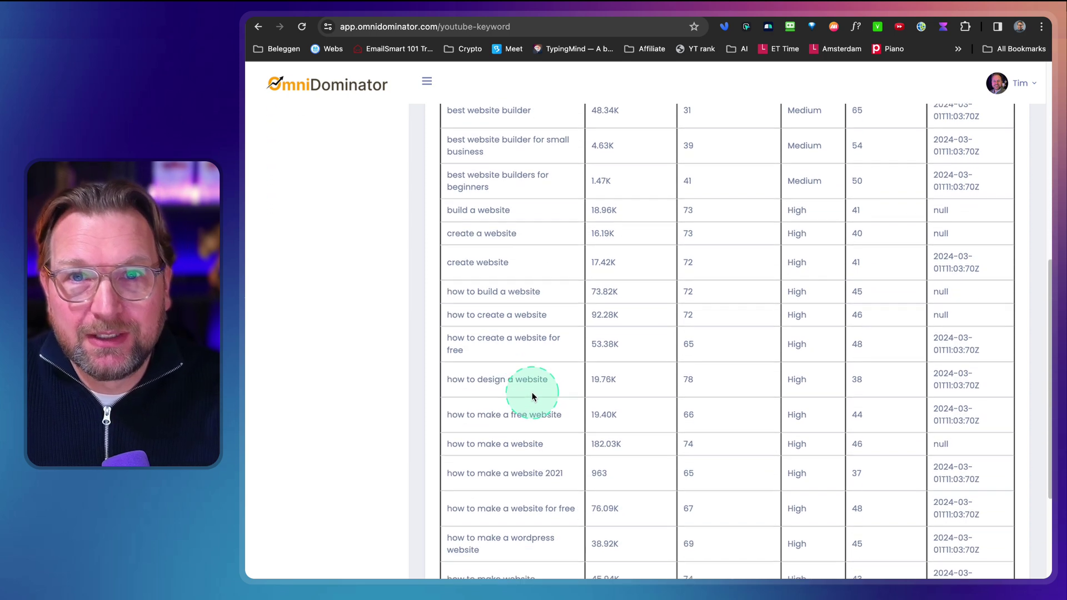
scroll(532, 396, "down", 2)
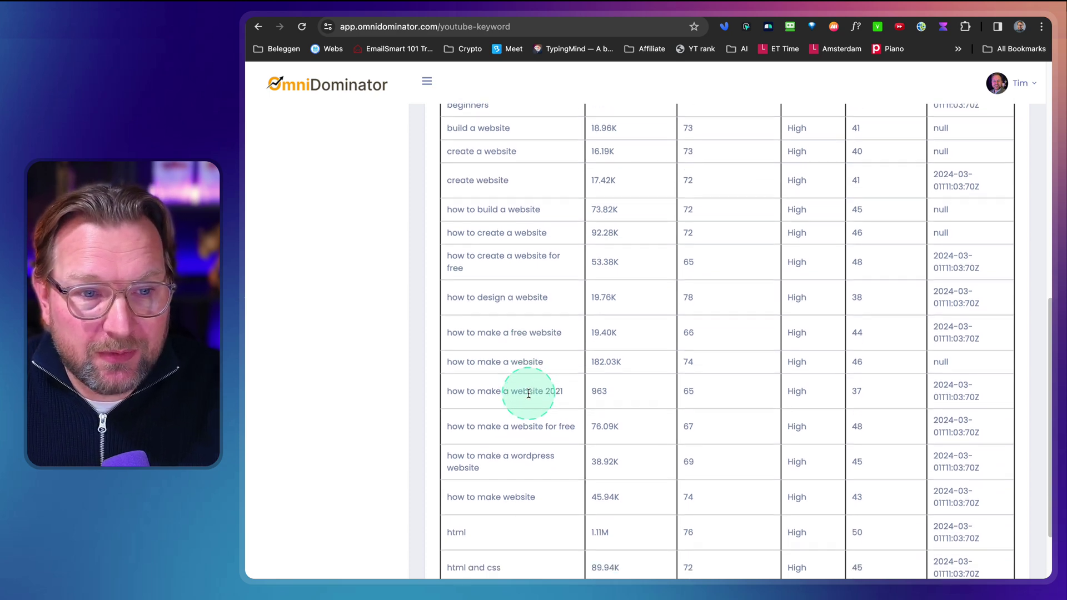
scroll(528, 393, "down", 2)
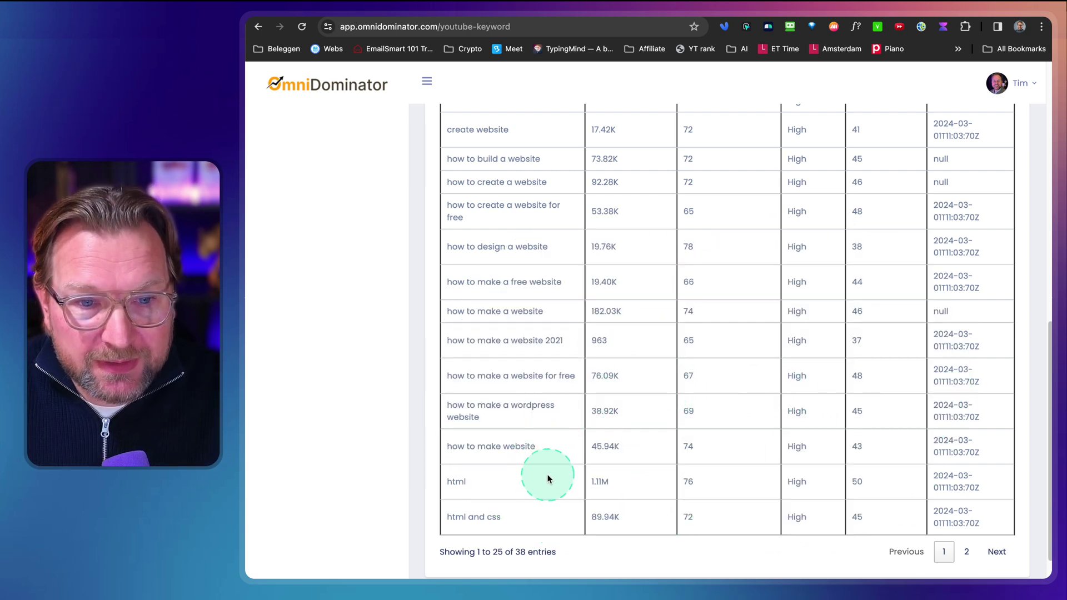
left_click(960, 549)
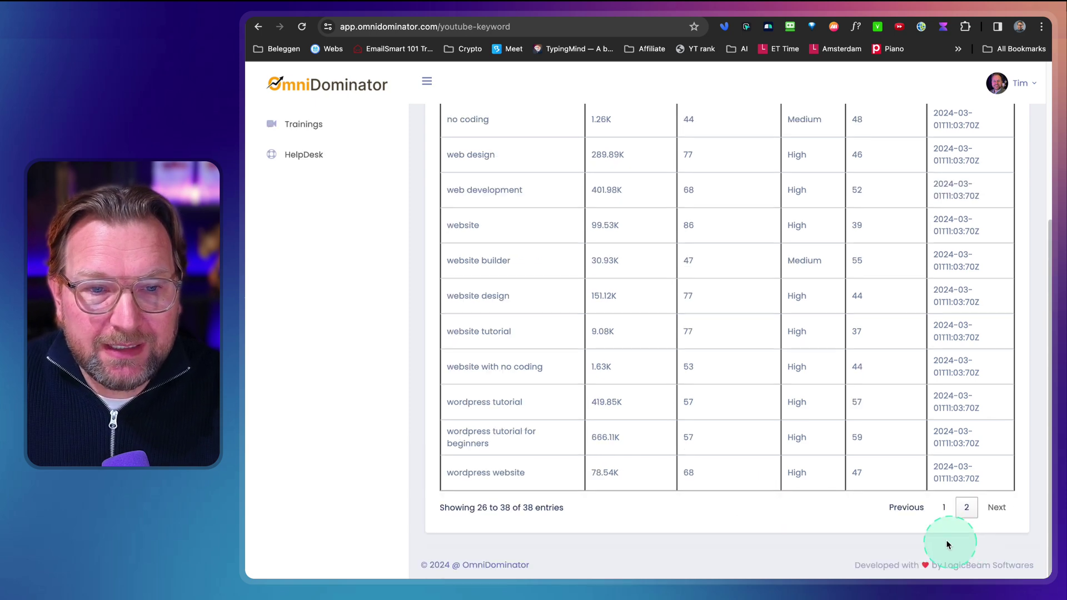
scroll(769, 405, "up", 3)
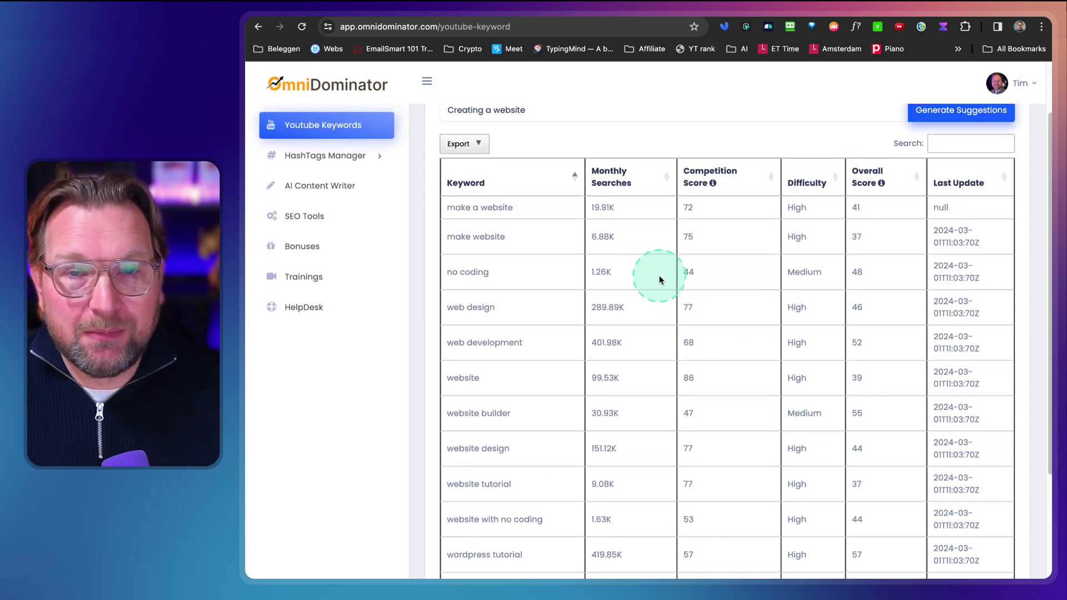
scroll(628, 194, "up", 2)
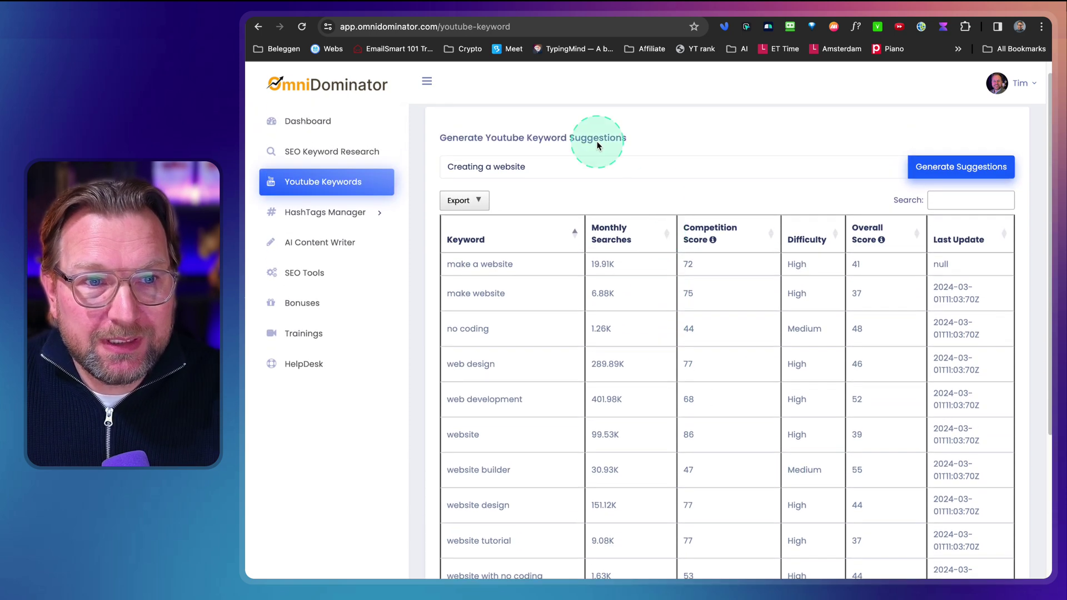
Replace the search with 'Photoshop' and generate YouTube suggestions, 228 entries in total.
left_click_drag(536, 161, 425, 164)
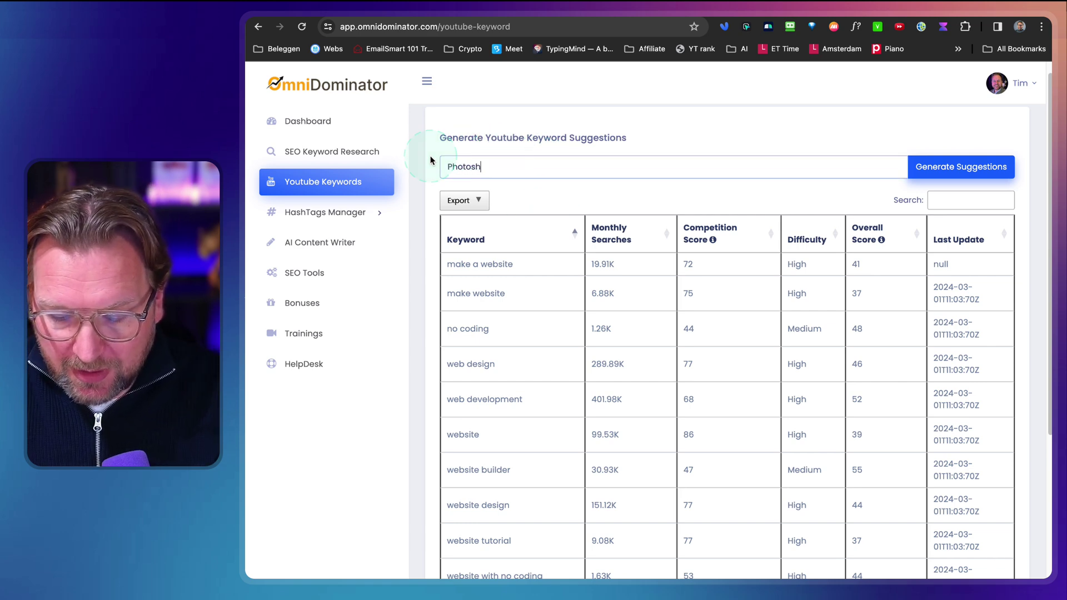
left_click(938, 168)
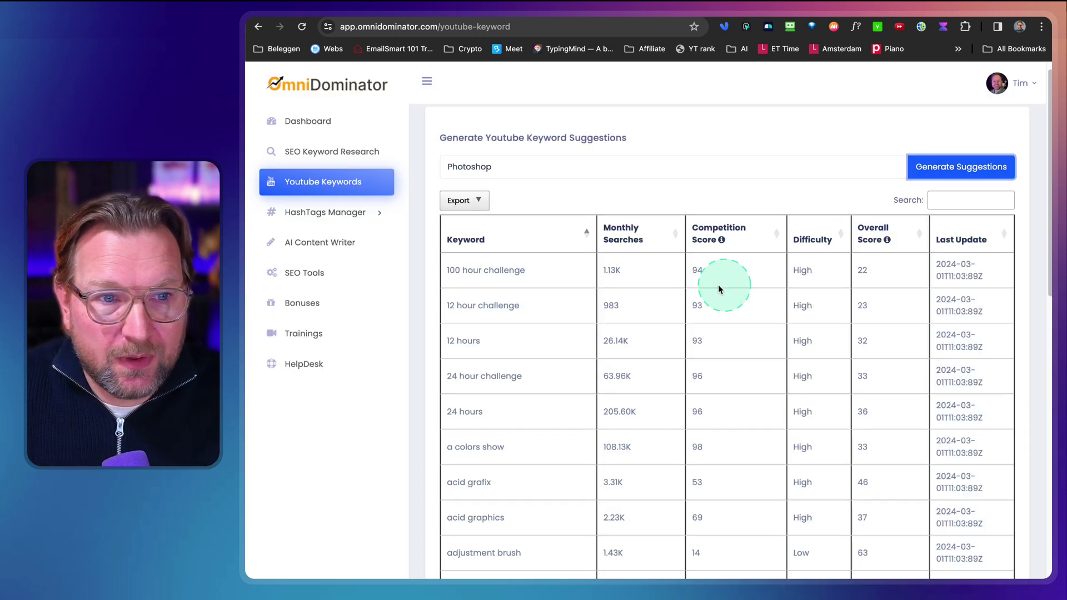
scroll(671, 287, "down", 5)
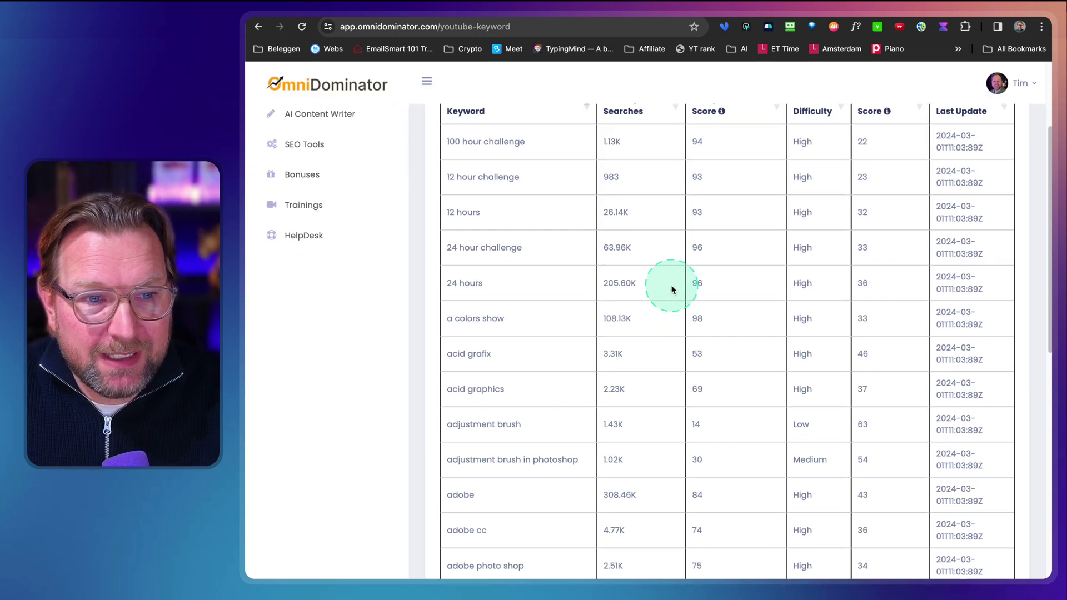
scroll(671, 289, "down", 6)
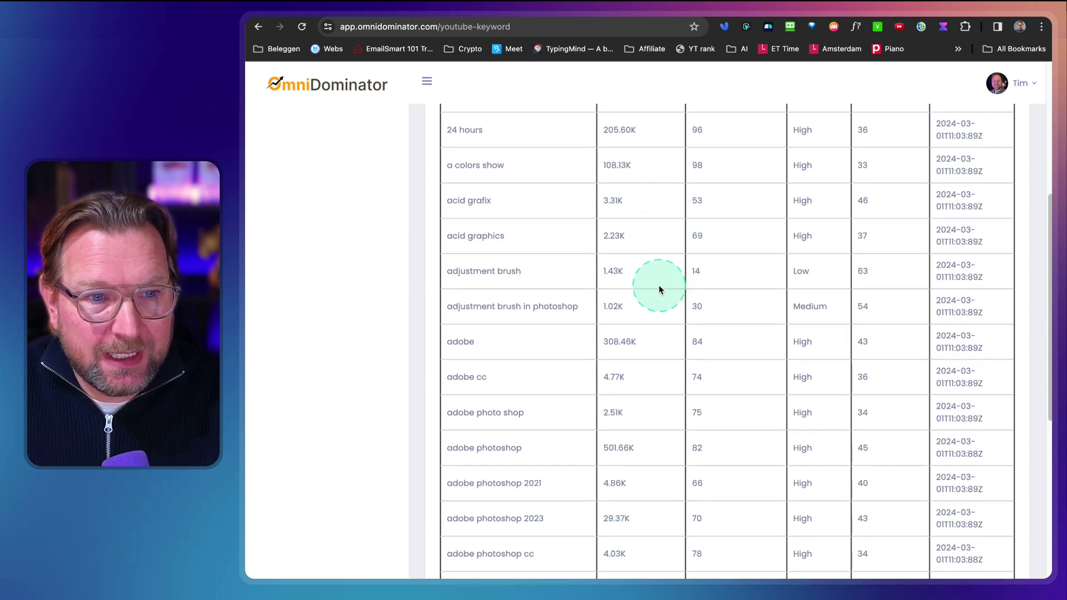
scroll(484, 342, "down", 3)
scroll(484, 340, "down", 5)
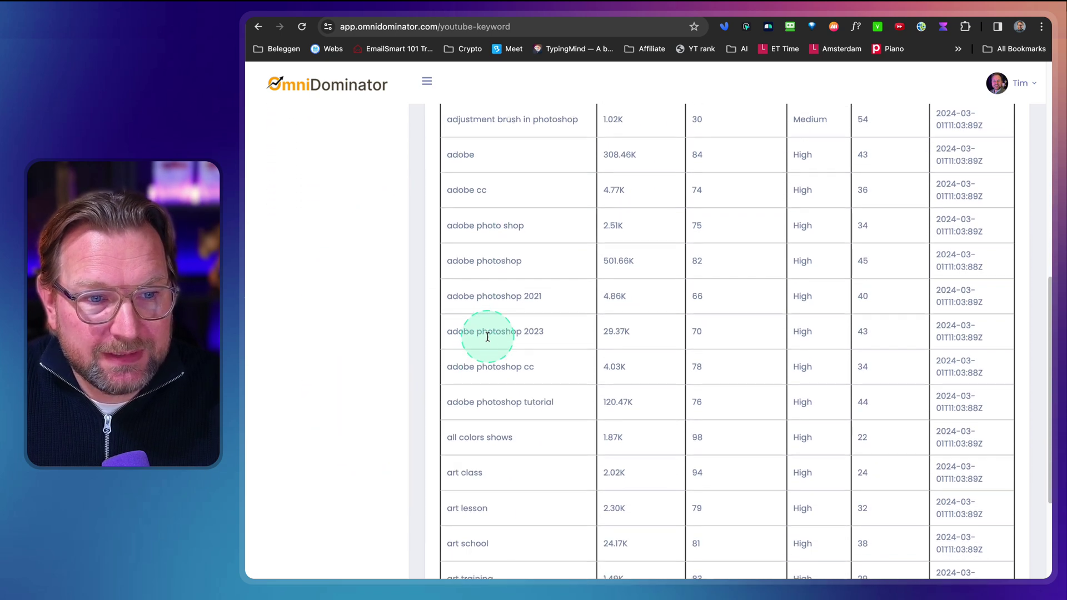
scroll(487, 336, "down", 7)
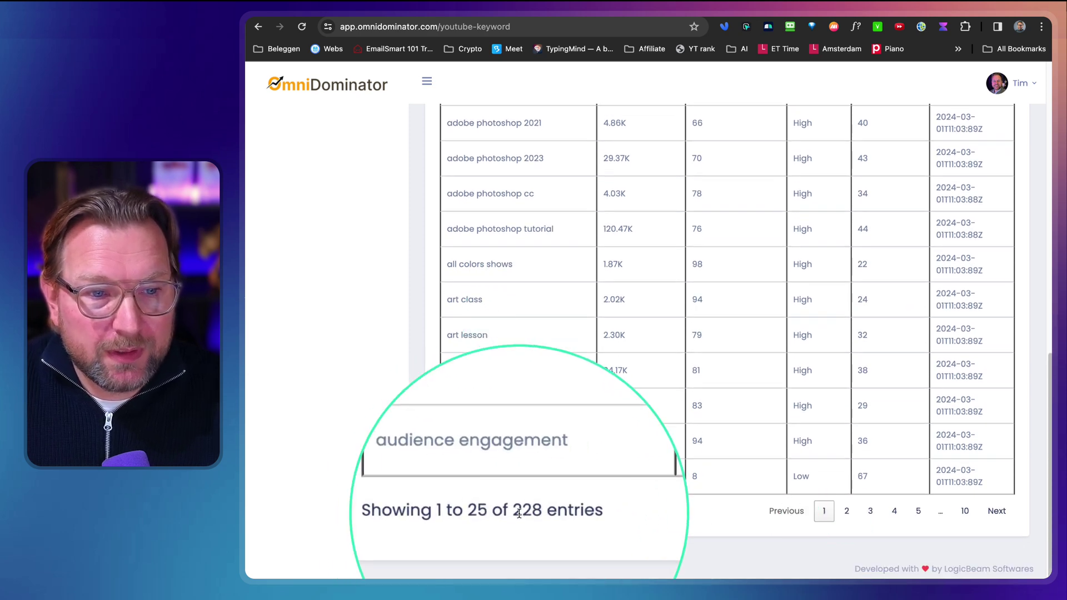
Show page two of the Photoshop results, starting at 'benjamin' (178.26K searches).
left_click(849, 512)
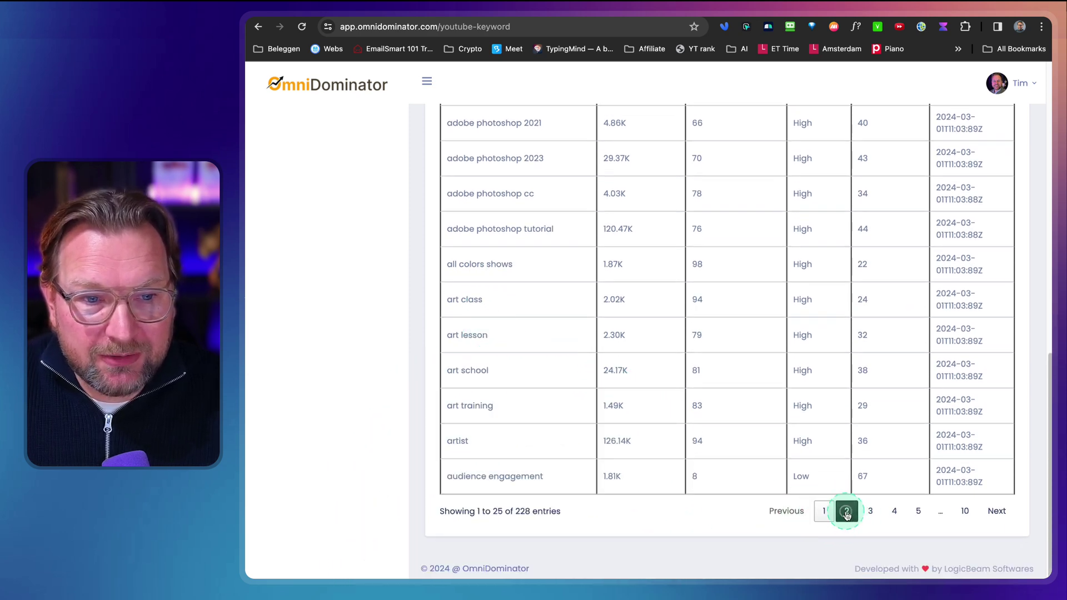
scroll(689, 367, "up", 5)
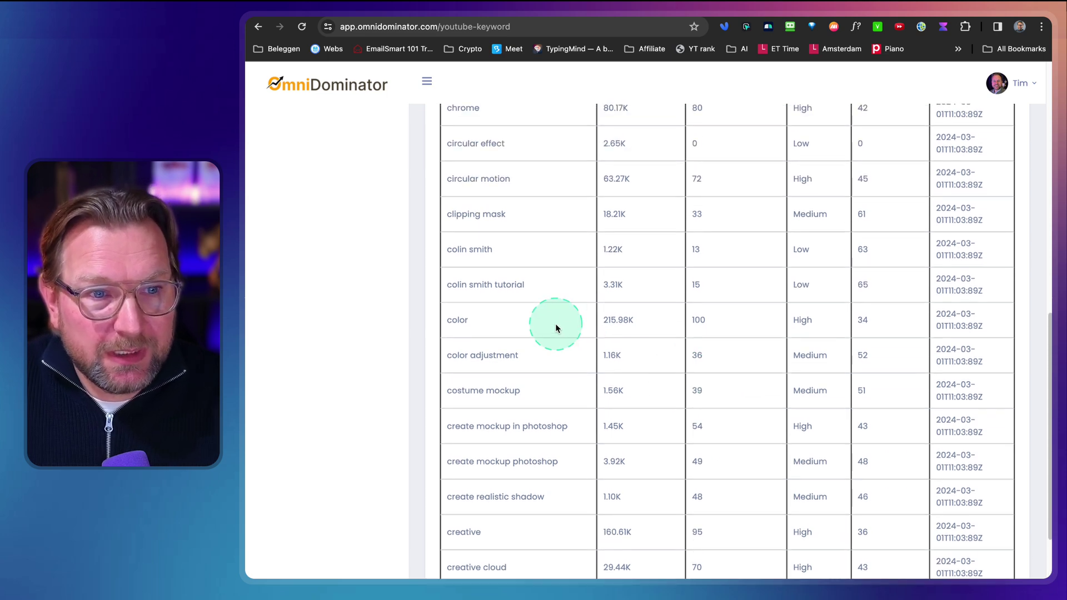
scroll(556, 328, "up", 2)
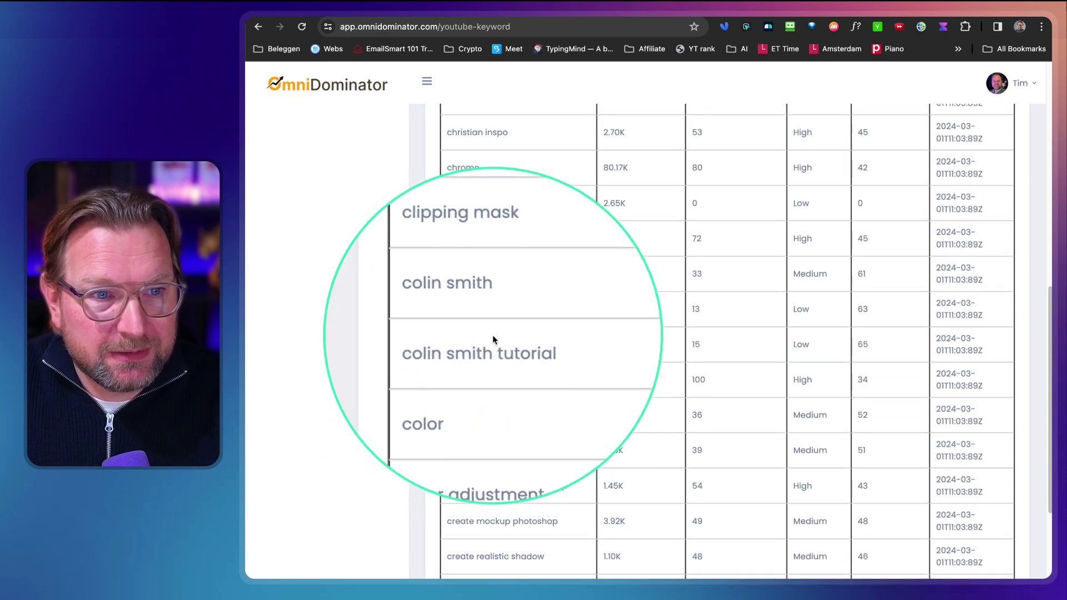
scroll(489, 328, "up", 3)
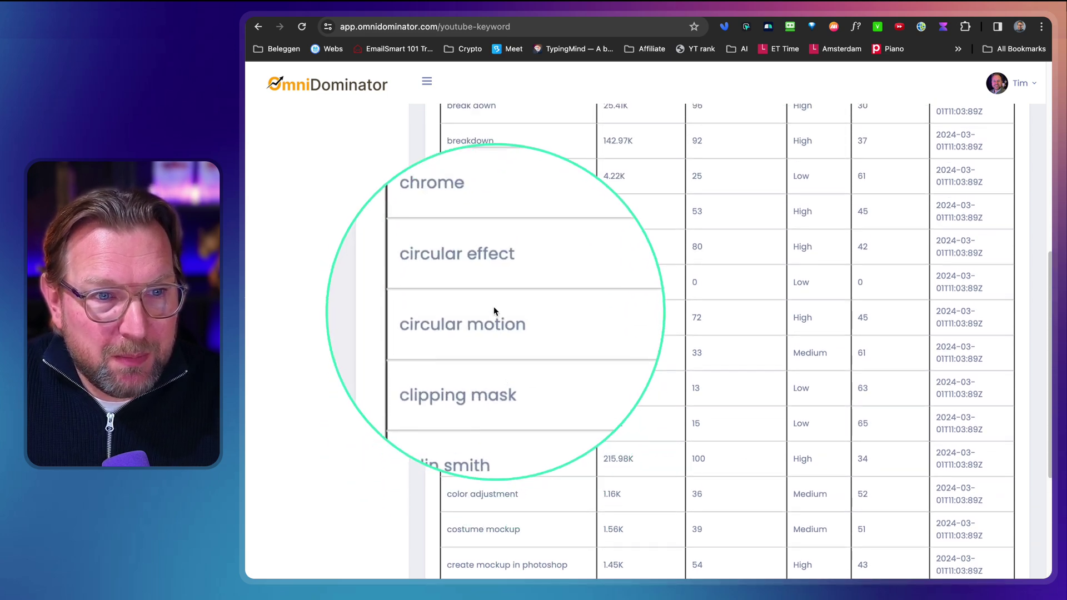
scroll(494, 300, "up", 4)
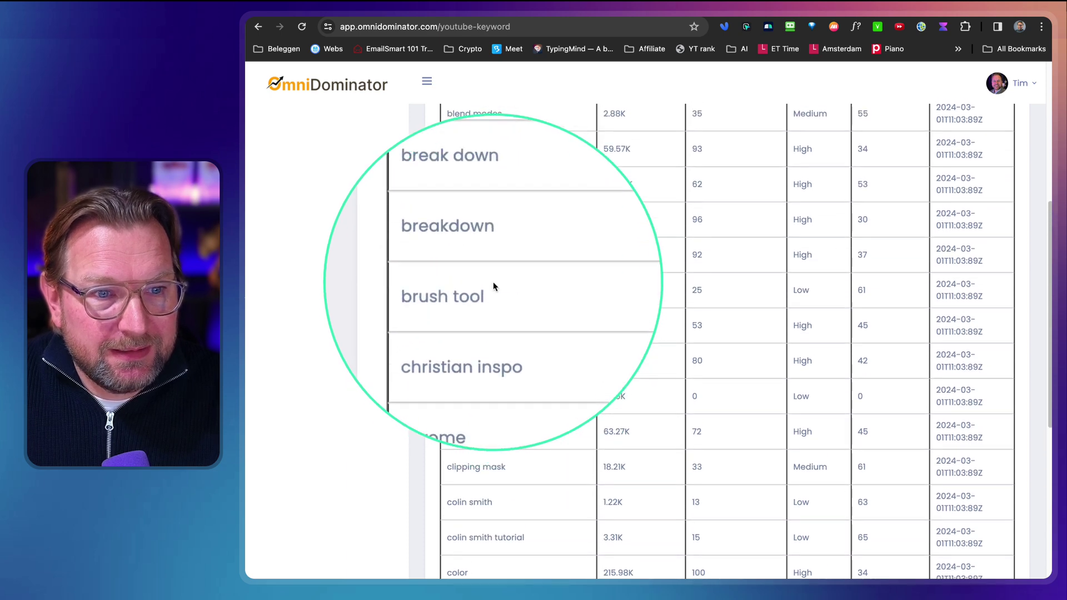
scroll(492, 282, "up", 6)
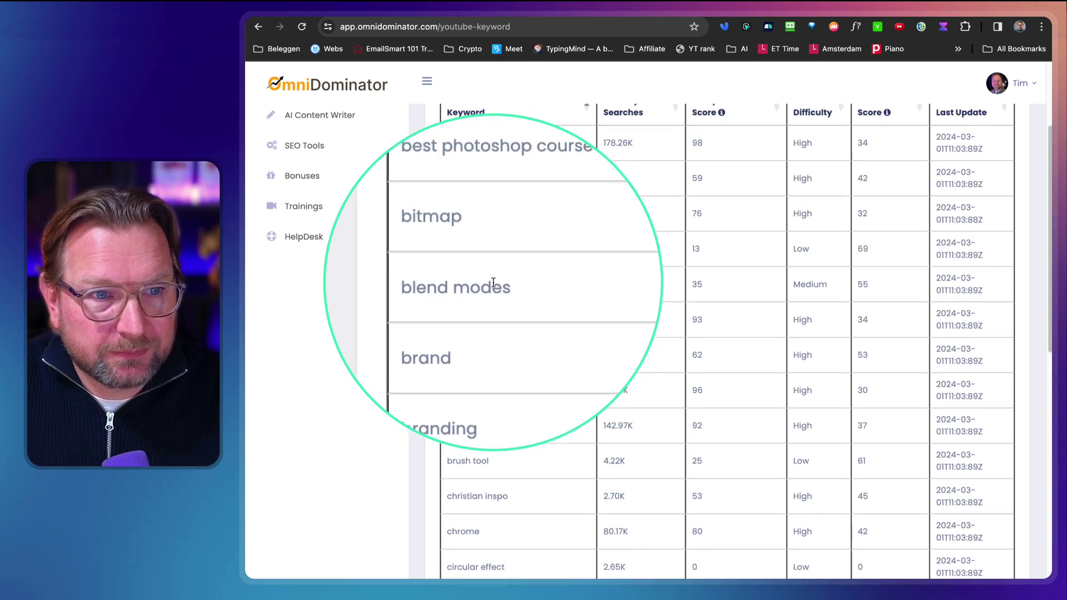
scroll(493, 282, "up", 2)
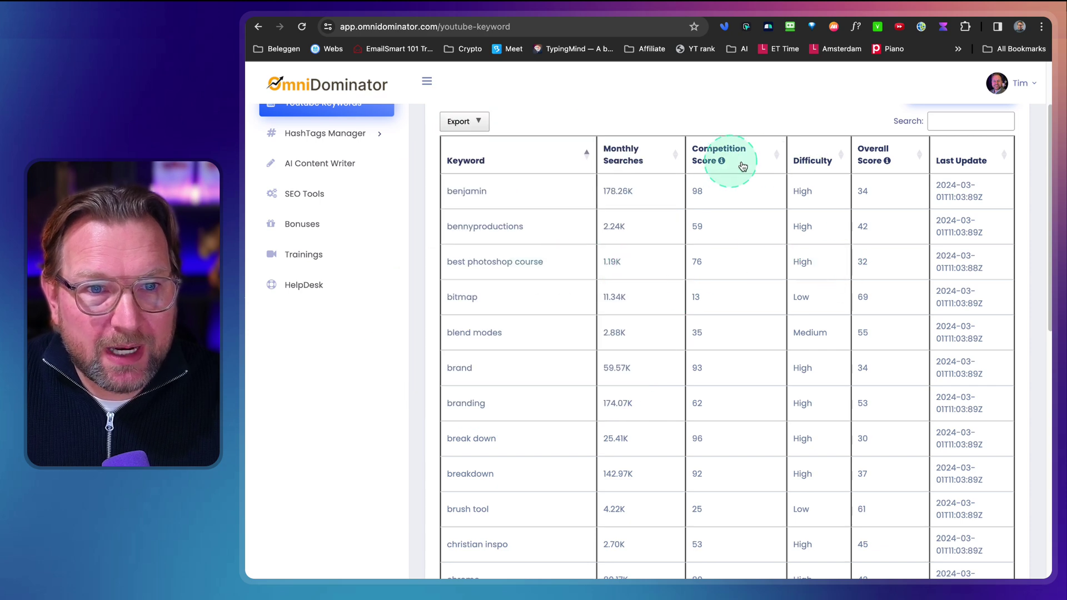
Sort the Photoshop keywords by difficulty in reverse order, scan them, then return to SEO Keyword Research.
left_click(813, 162)
left_click(832, 162)
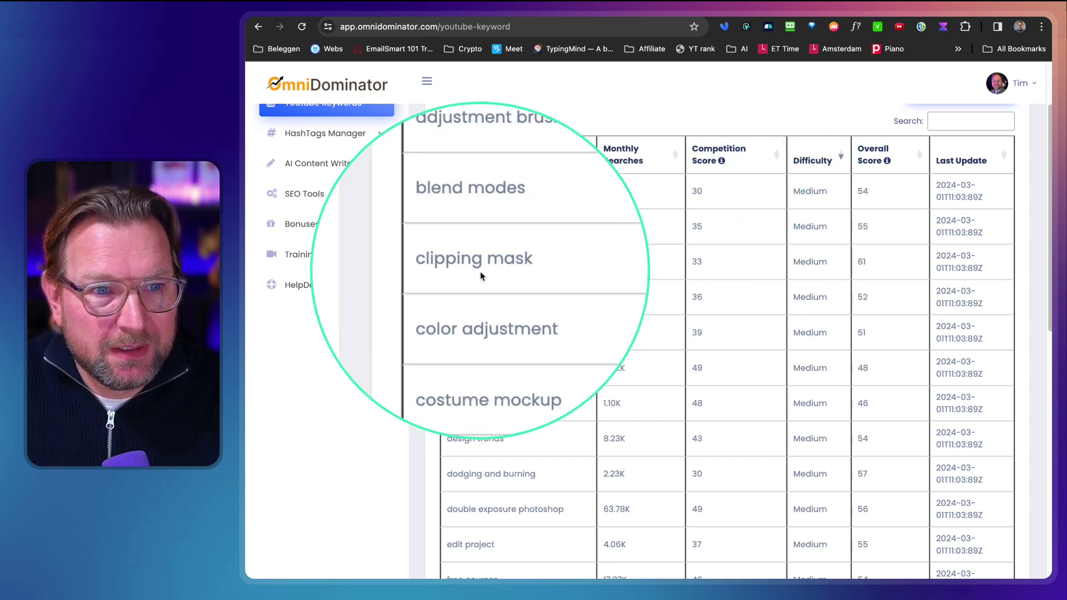
scroll(529, 298, "down", 5)
scroll(529, 299, "down", 3)
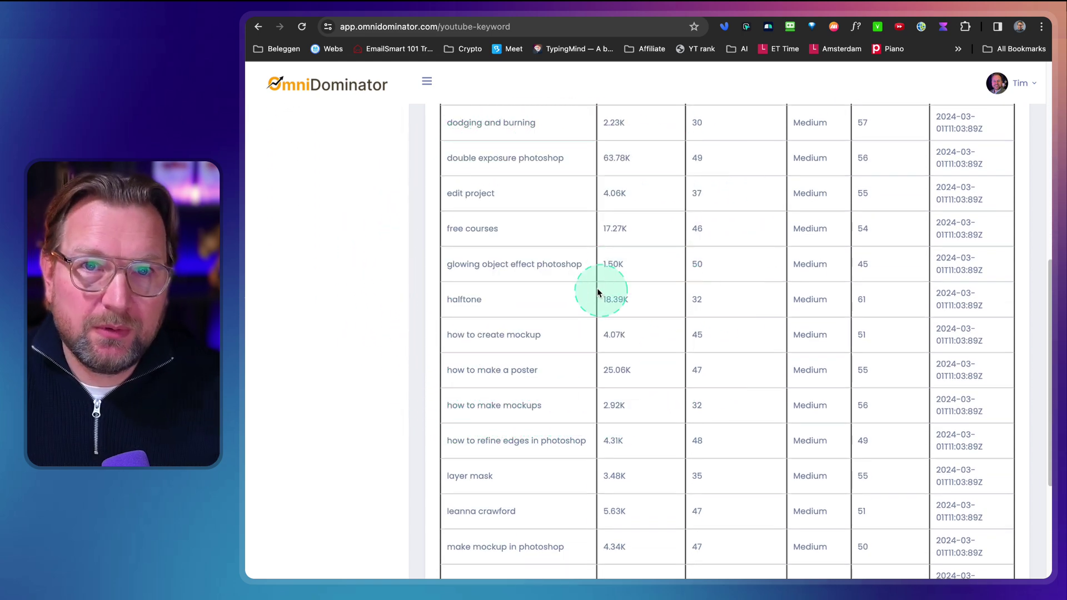
scroll(617, 294, "down", 1)
scroll(616, 294, "down", 5)
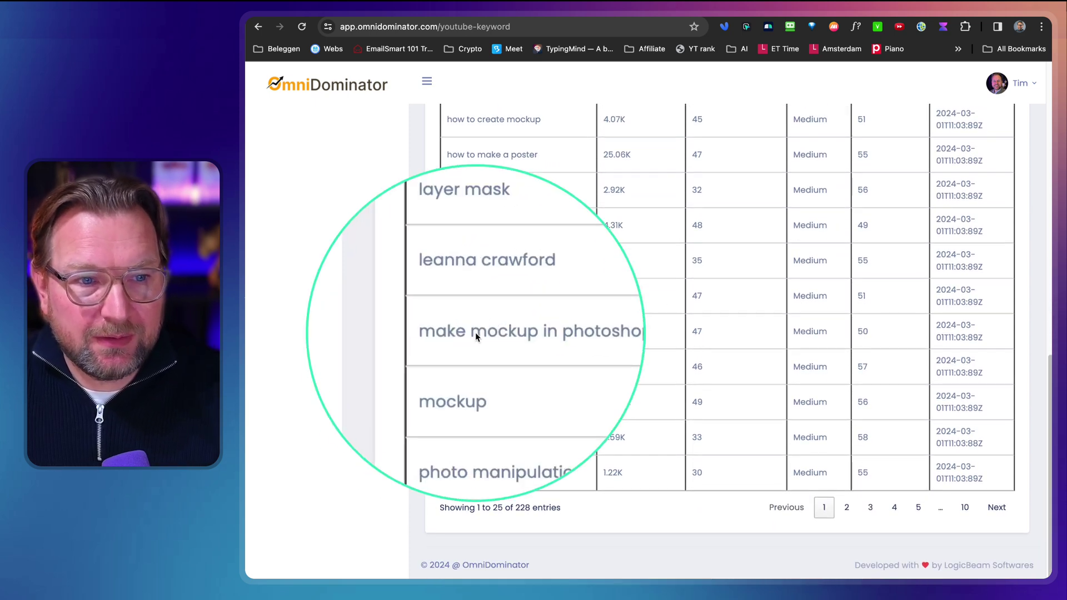
scroll(639, 289, "up", 15)
scroll(656, 275, "down", 1)
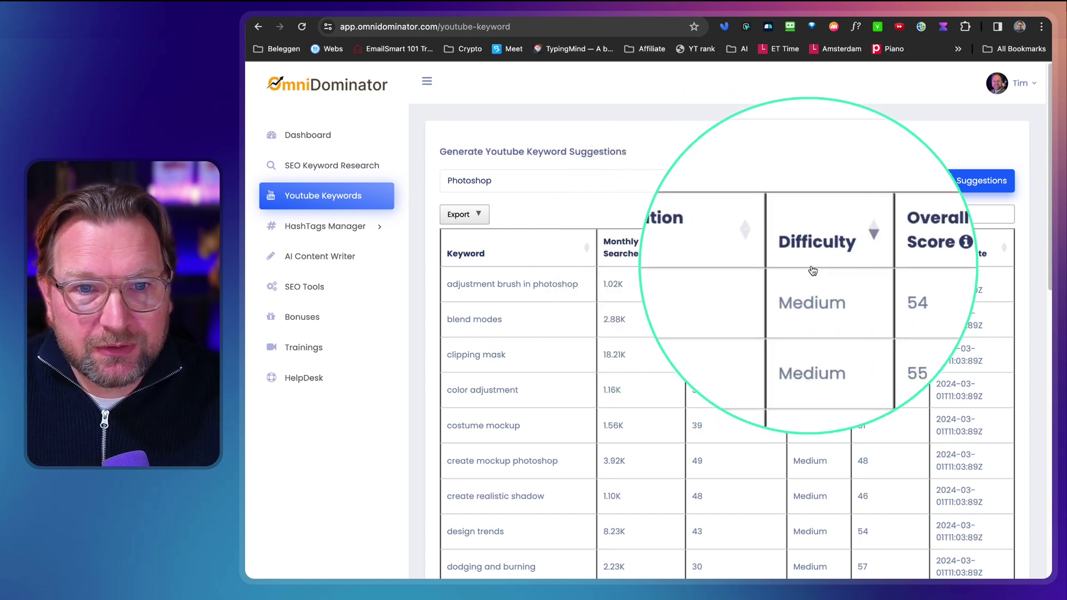
left_click(358, 171)
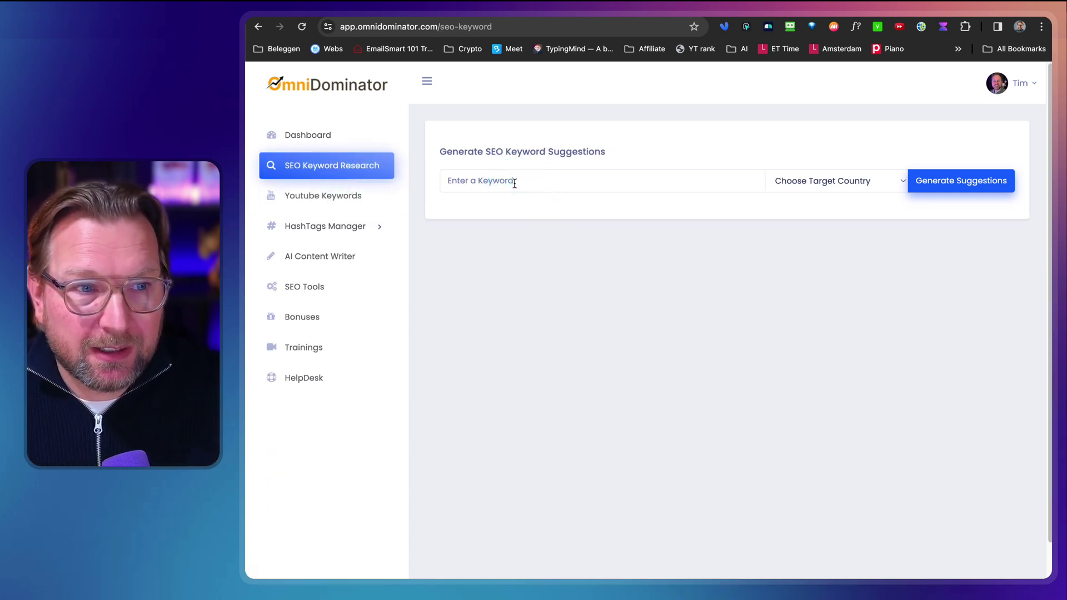
Paste 'How to start dropshipping', target United States, and generate SEO suggestions.
left_click(336, 197)
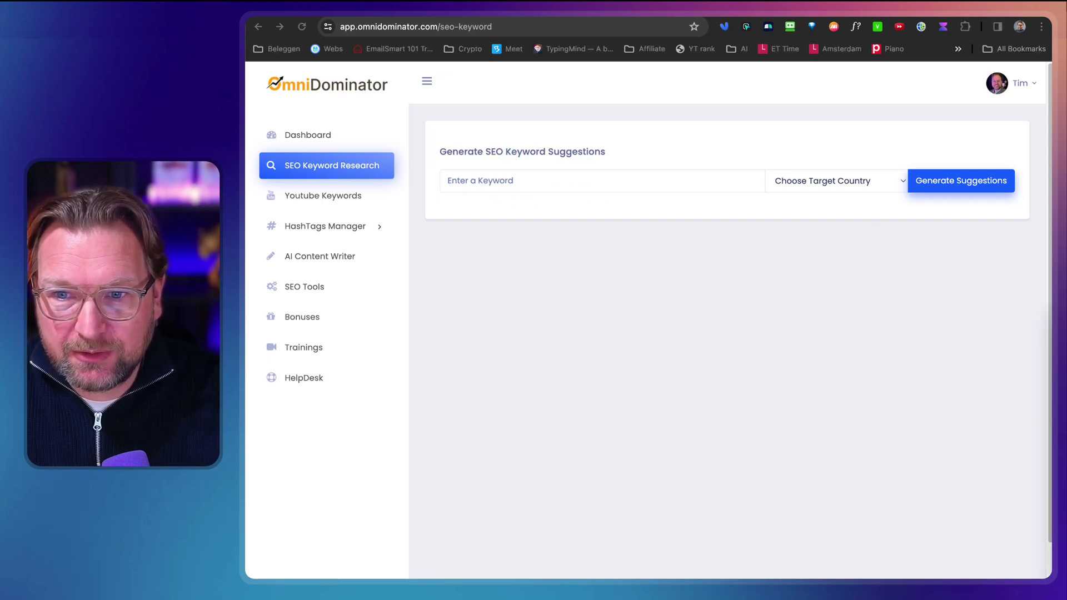
left_click(557, 179)
type("How to start dropshipping")
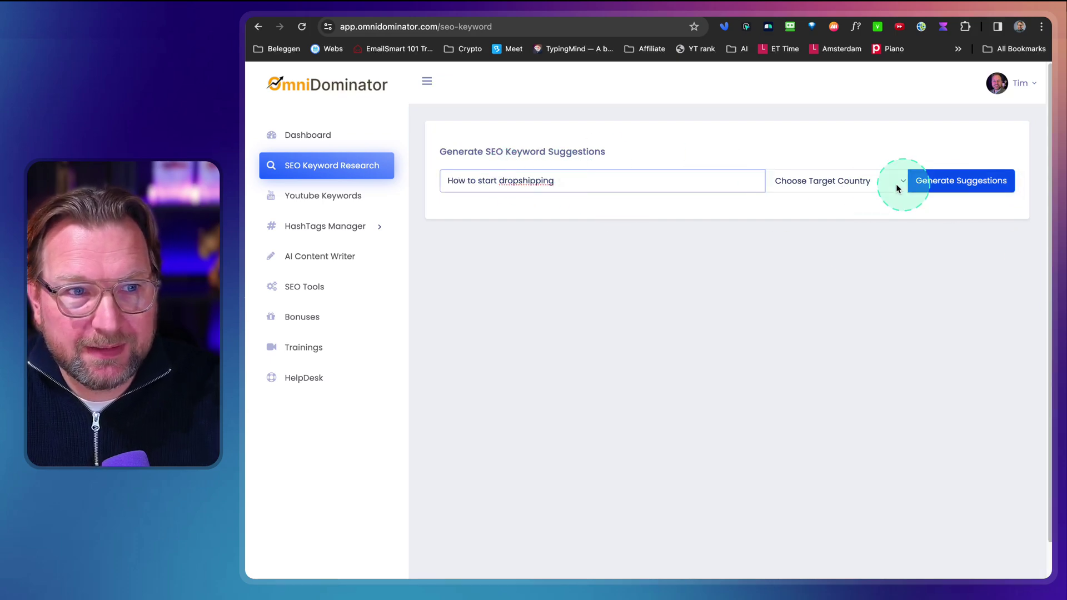
left_click(897, 189)
scroll(859, 214, "down", 20)
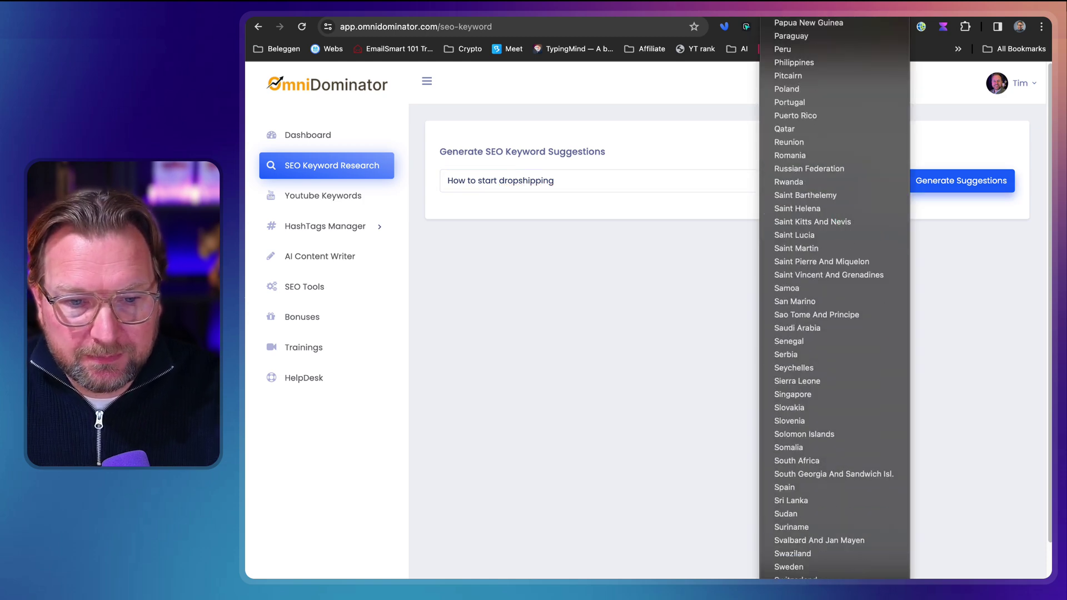
scroll(833, 295, "down", 1)
key("Escape")
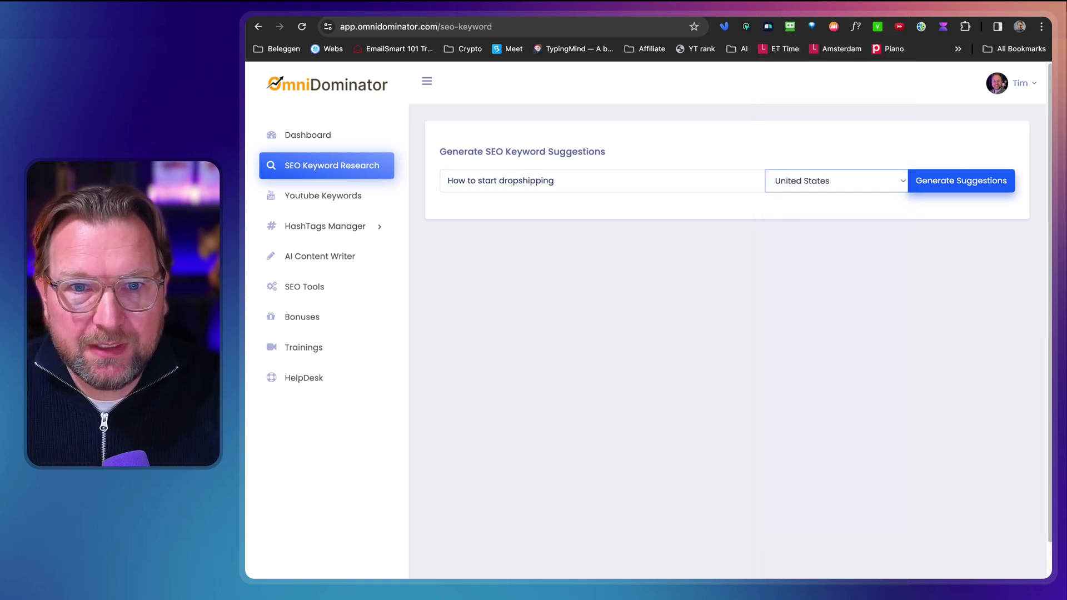
left_click(985, 181)
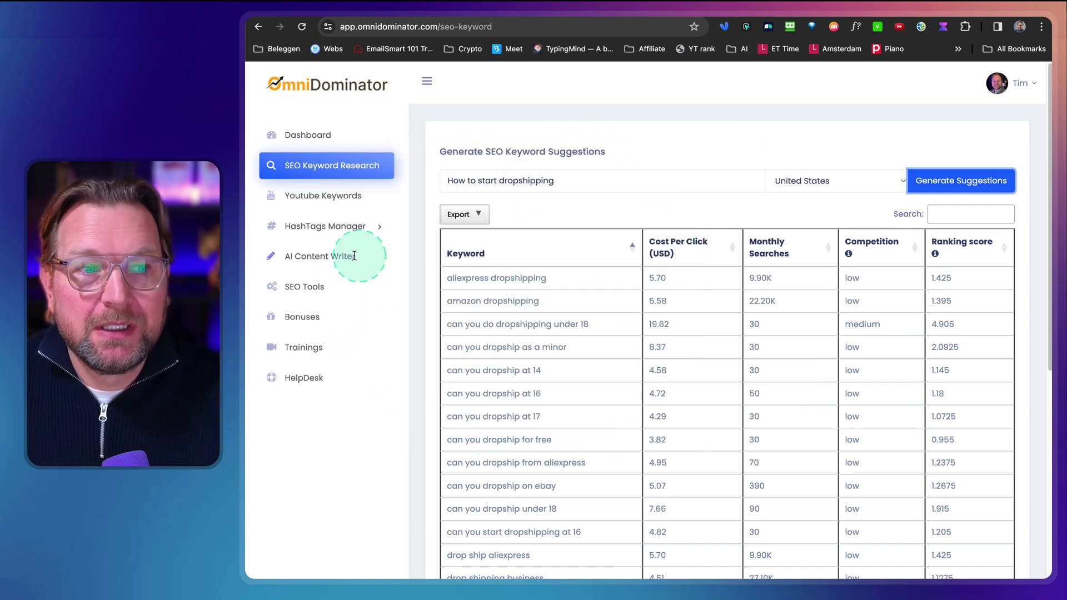
Generate 'Affiliate marketing' hashtags, listing 15 with total posts and average likes.
left_click(333, 197)
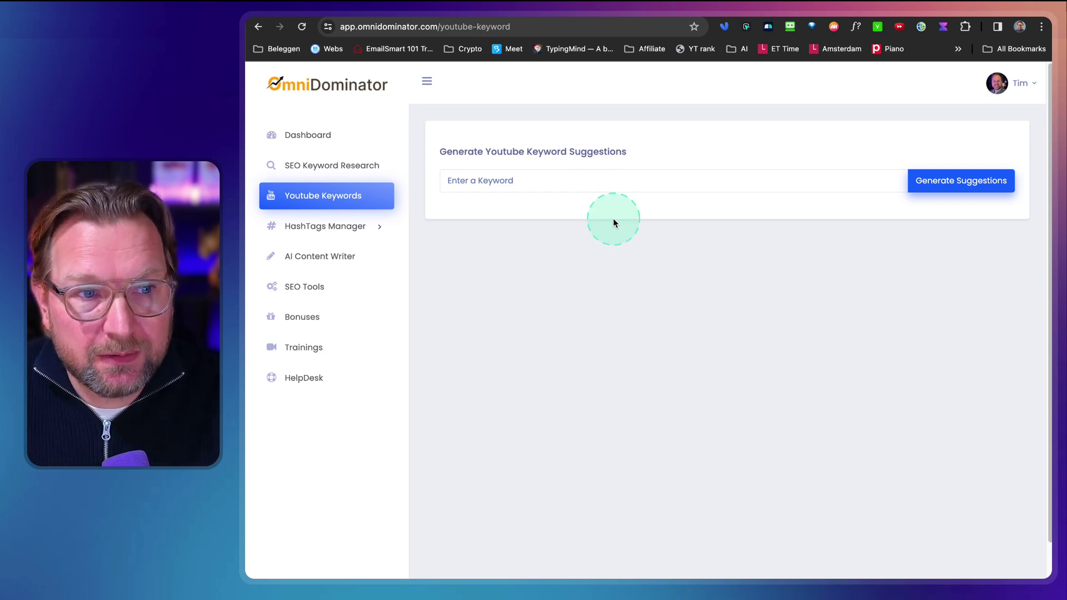
left_click(322, 229)
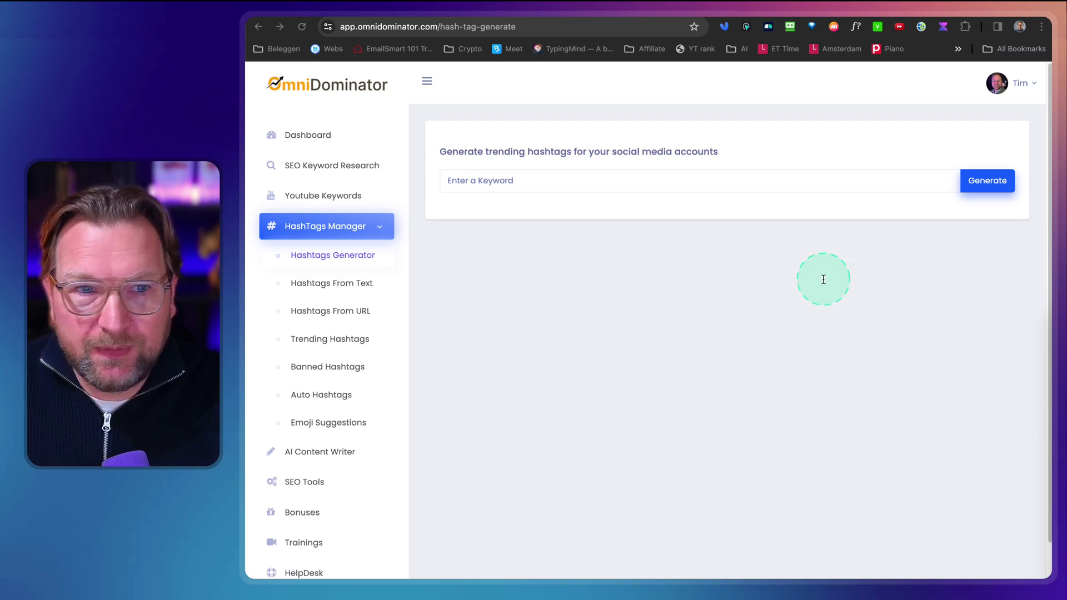
left_click(476, 181)
type("Affiliate marketing")
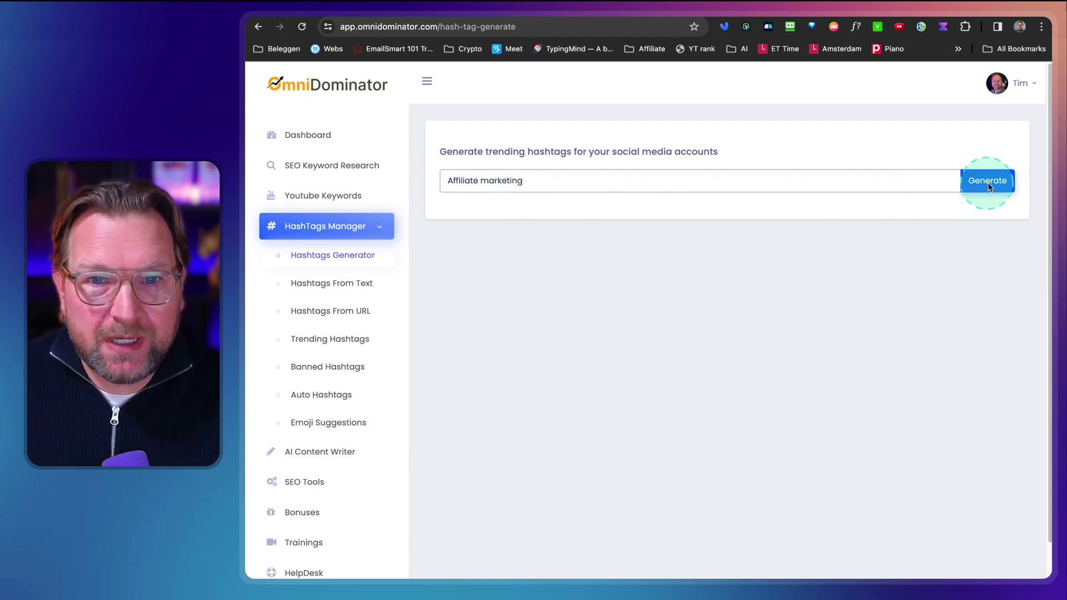
left_click(991, 182)
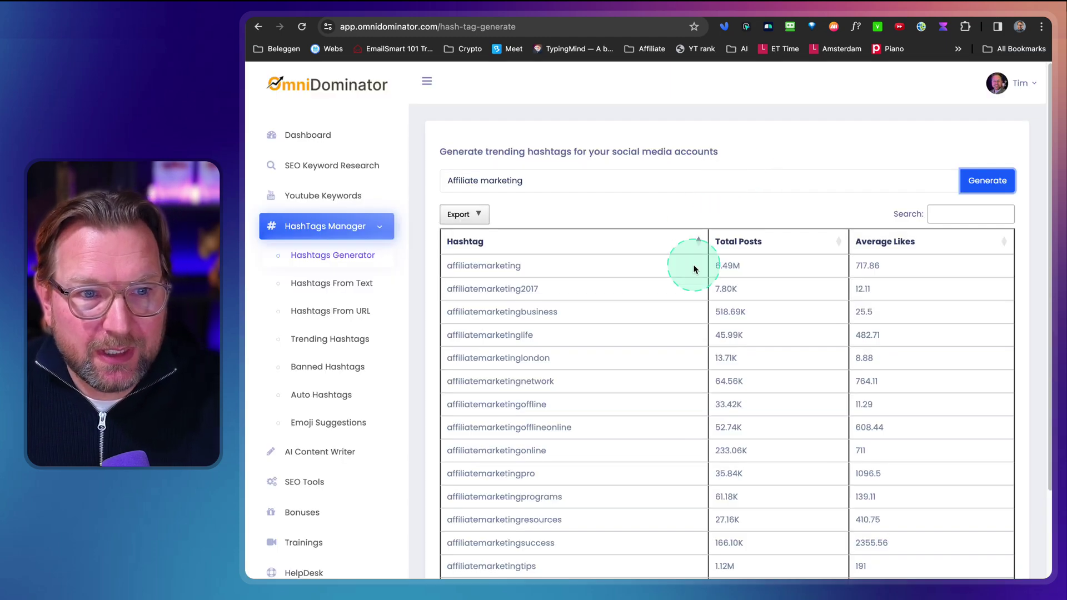
scroll(694, 270, "down", 3)
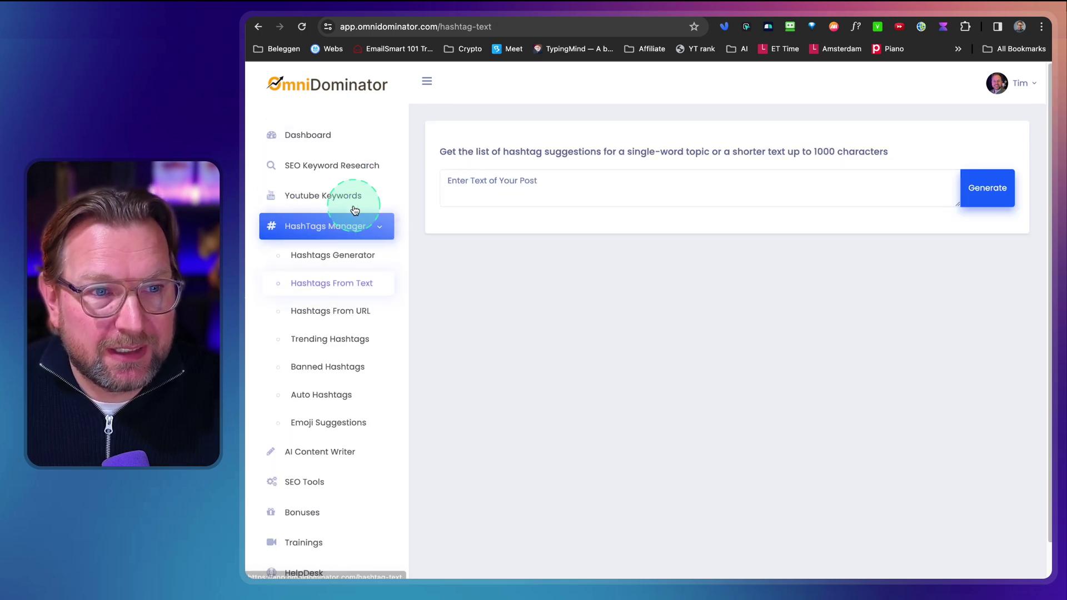
Paste the Photoshop background-removal post text and generate hashtag suggestions for it.
left_click(487, 189)
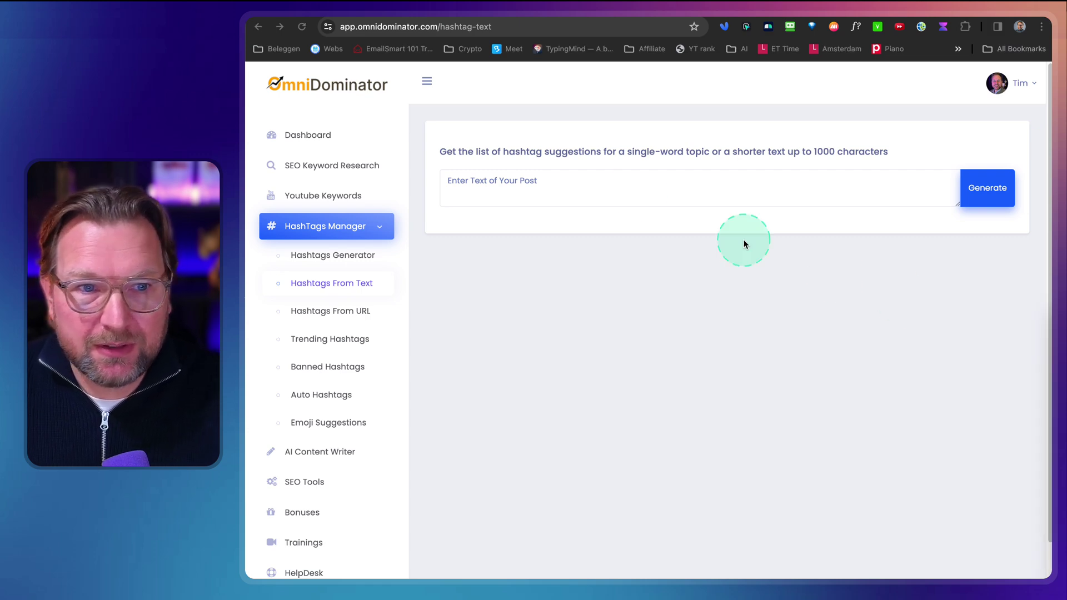
left_click(552, 182)
type("In this photoshop tutorial we’re going to show you how to remove the background from an image Photoshop")
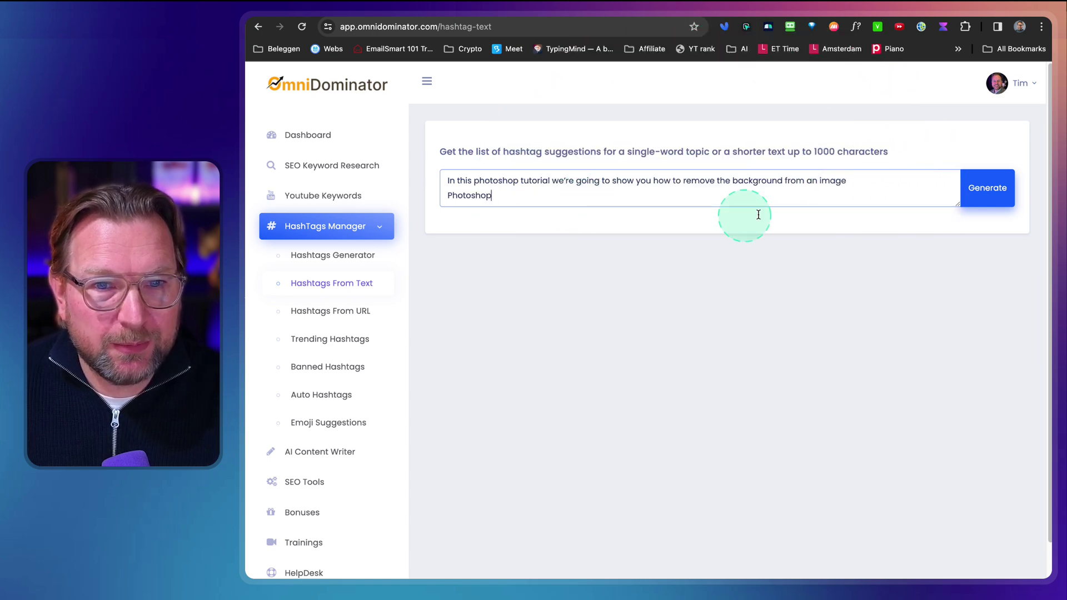
left_click(966, 187)
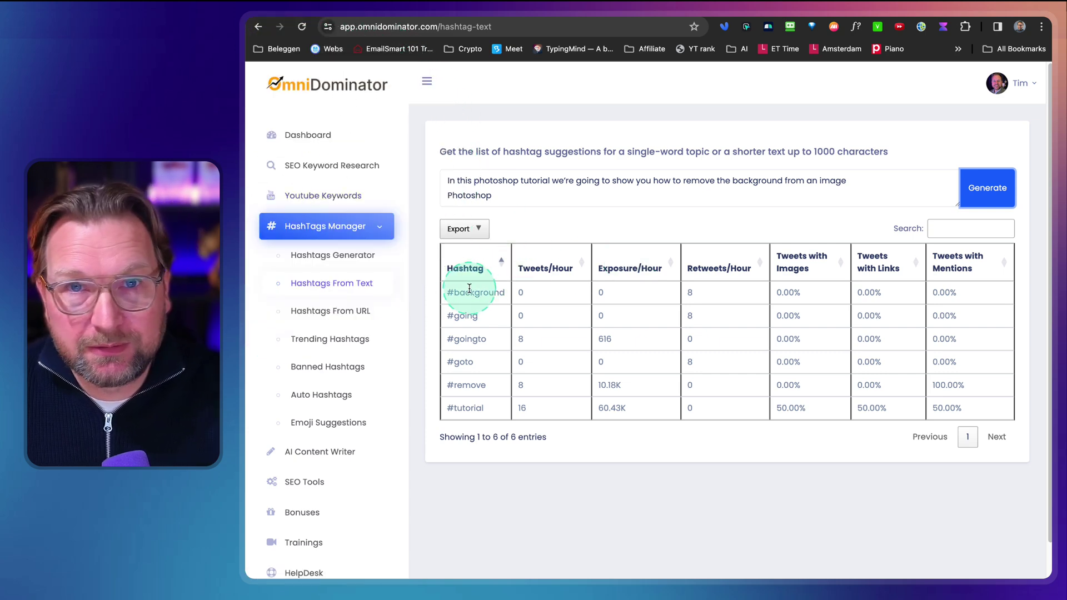
left_click(329, 319)
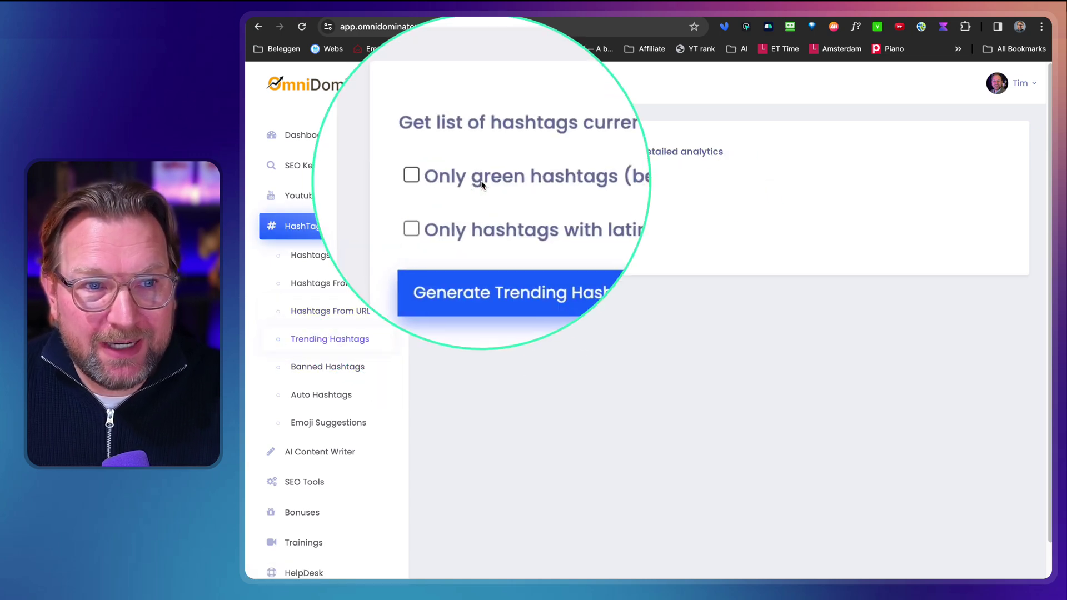
Generate the trending hashtags list, limited to green hashtags only.
left_click(446, 178)
left_click(509, 244)
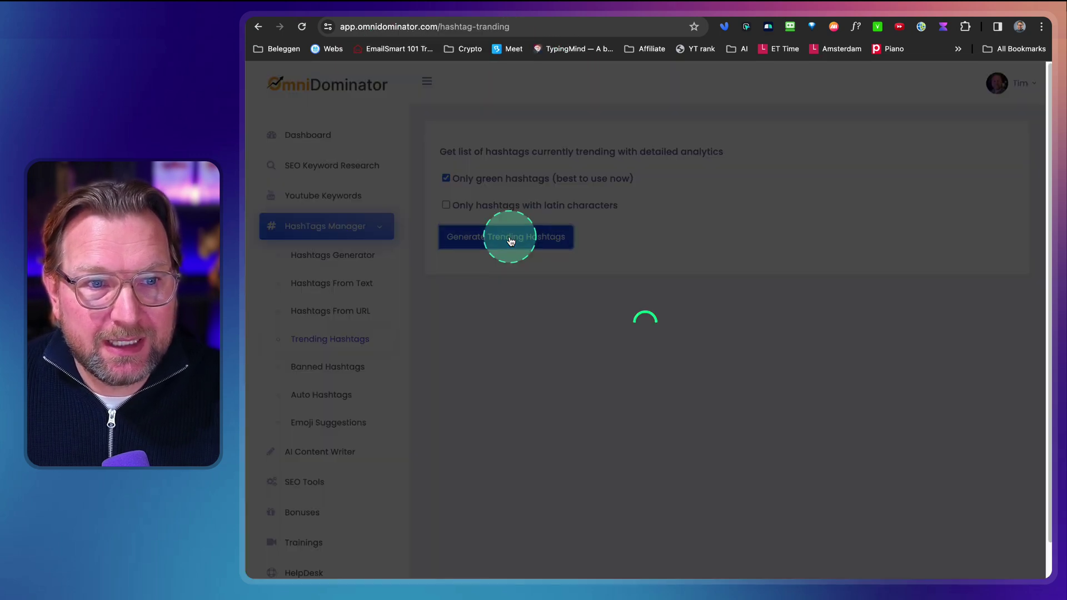
scroll(674, 314, "down", 3)
scroll(675, 315, "down", 1)
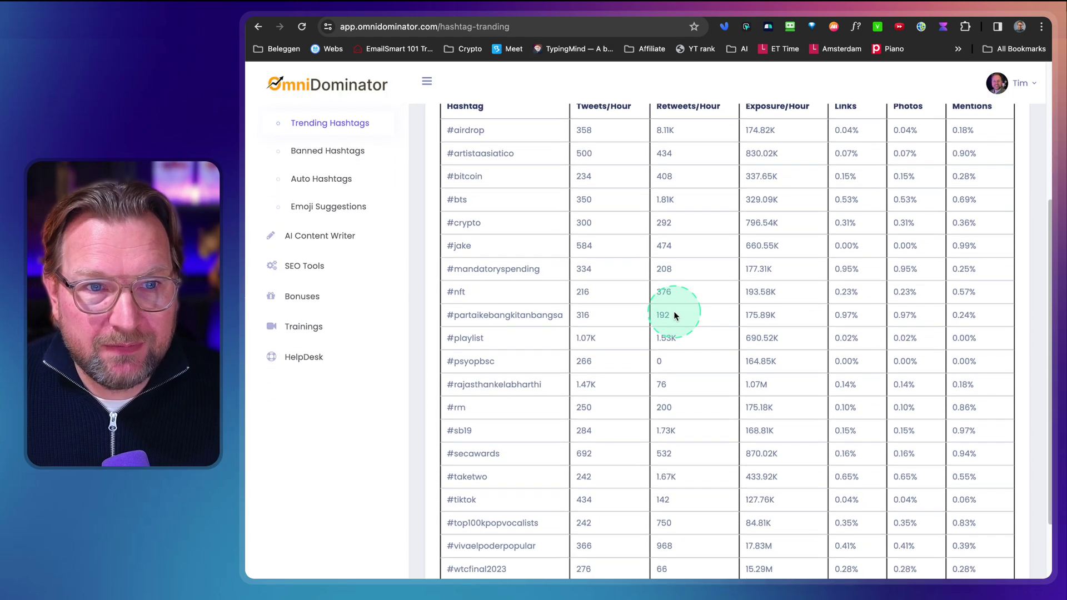
scroll(673, 313, "up", 1)
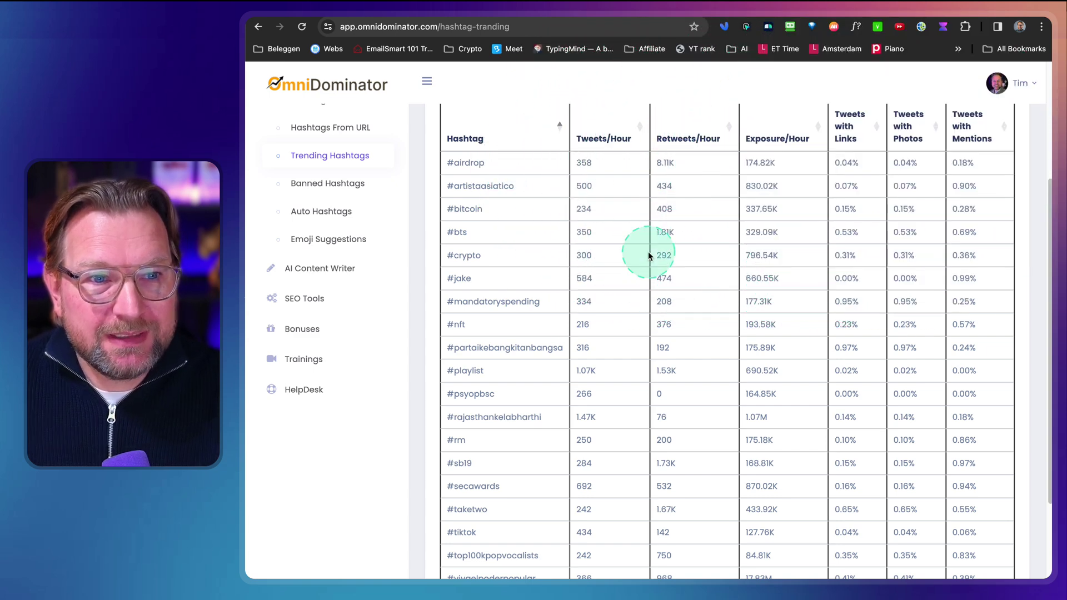
scroll(754, 259, "up", 1)
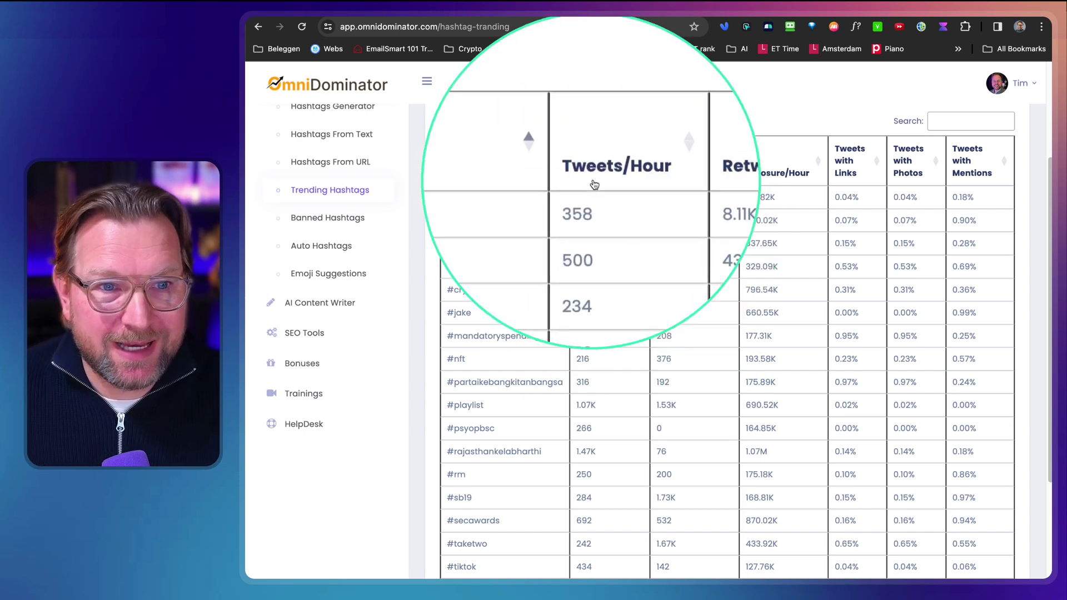
Sort the trending green hashtags by tweets per hour.
left_click(610, 169)
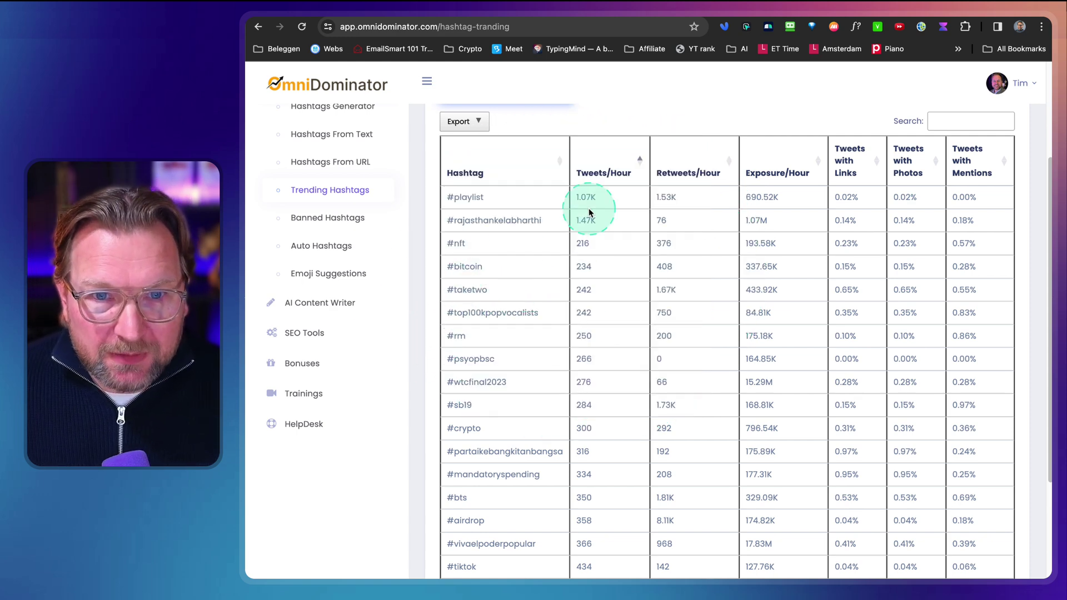
scroll(613, 273, "down", 3)
scroll(613, 272, "up", 6)
scroll(618, 276, "down", 1)
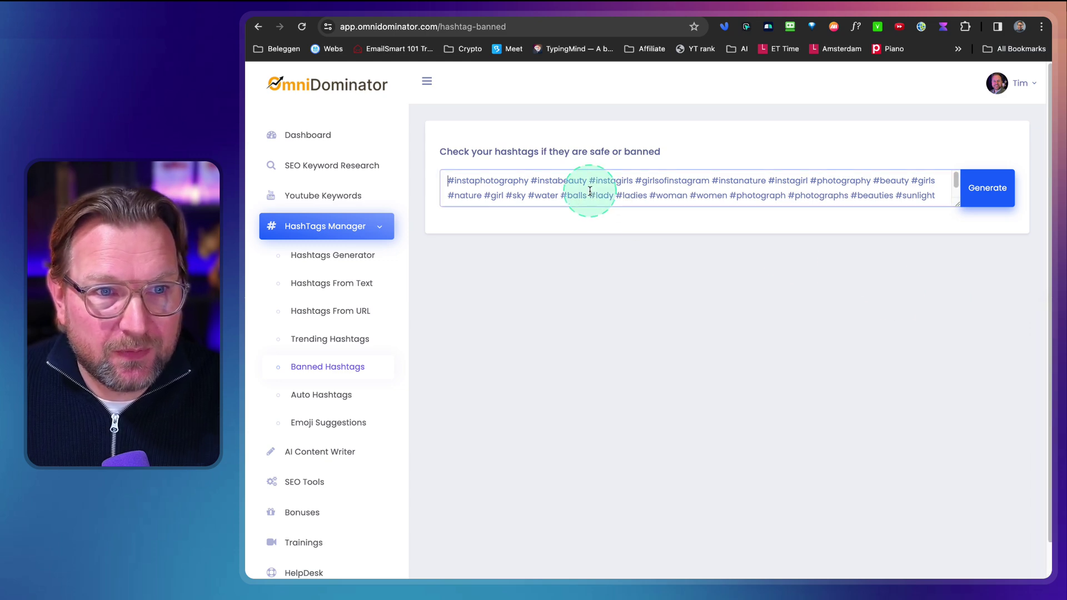
Check the pasted photography hashtags for bans, flagging #balls and #girlsofinstagram.
key("super+v")
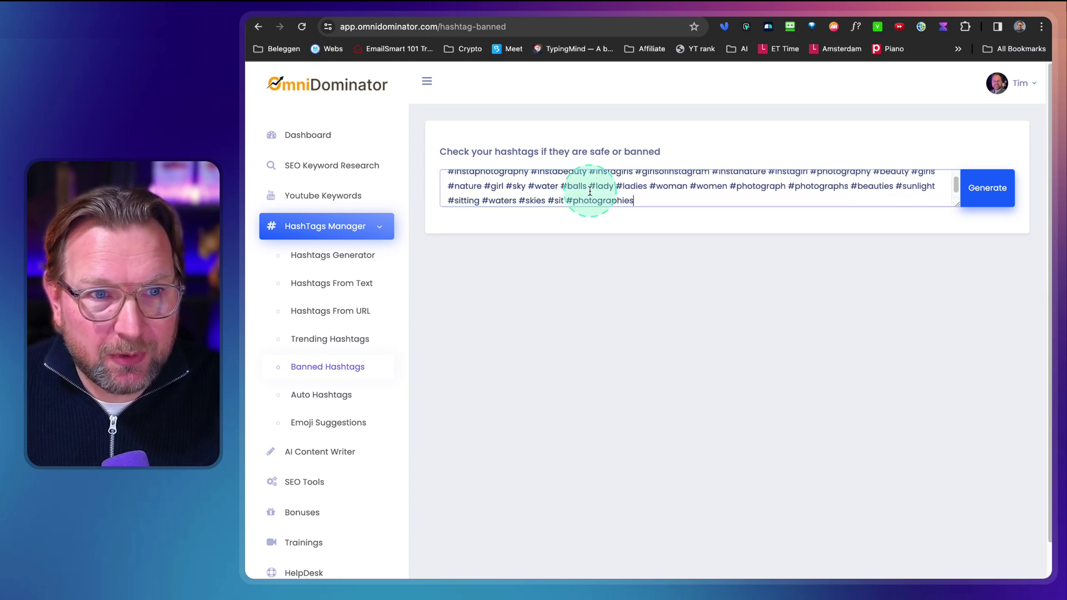
left_click(986, 191)
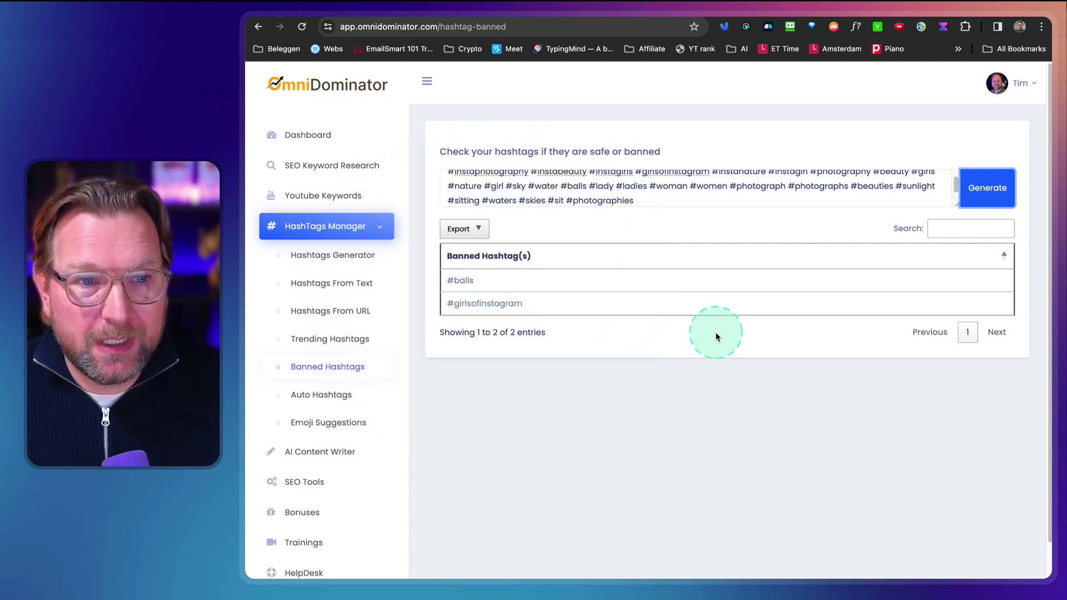
left_click(332, 400)
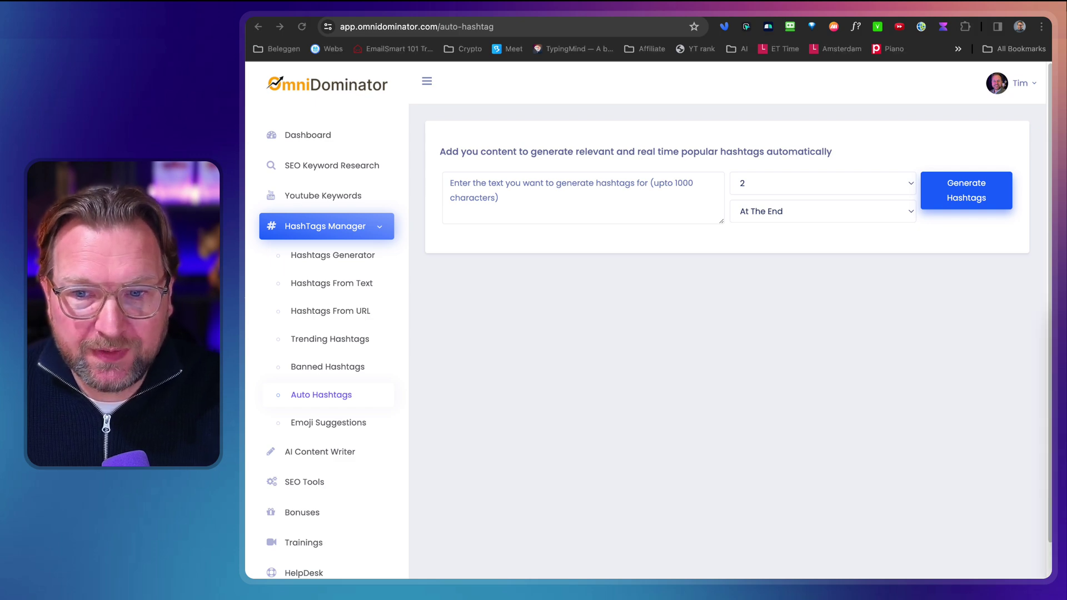
Paste the Photoshop course description and auto-insert up to 7 hashtags anywhere in it.
left_click(600, 206)
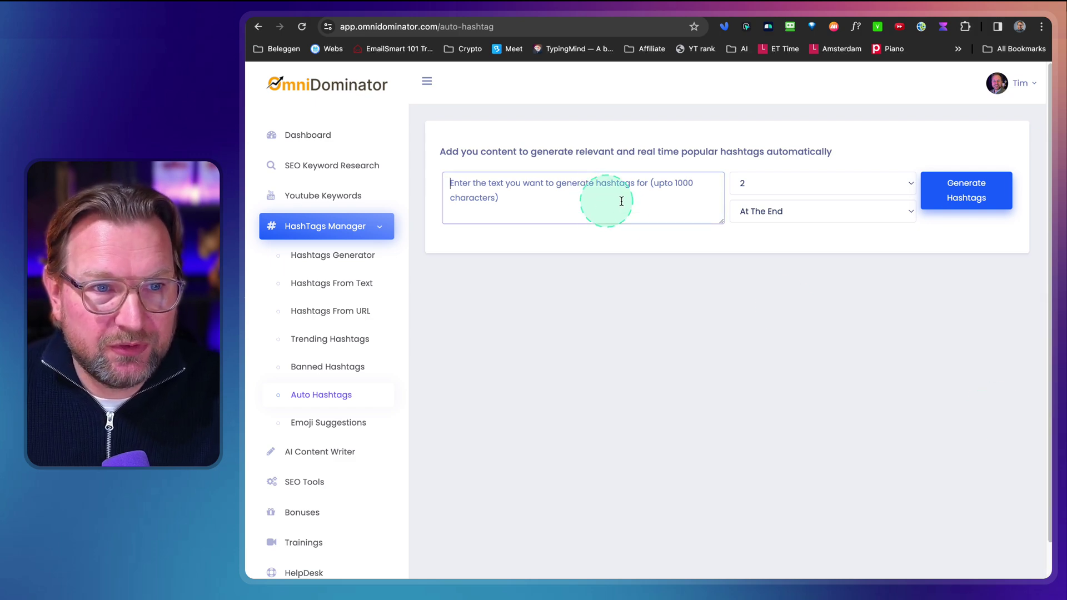
key("super+v")
left_click(831, 190)
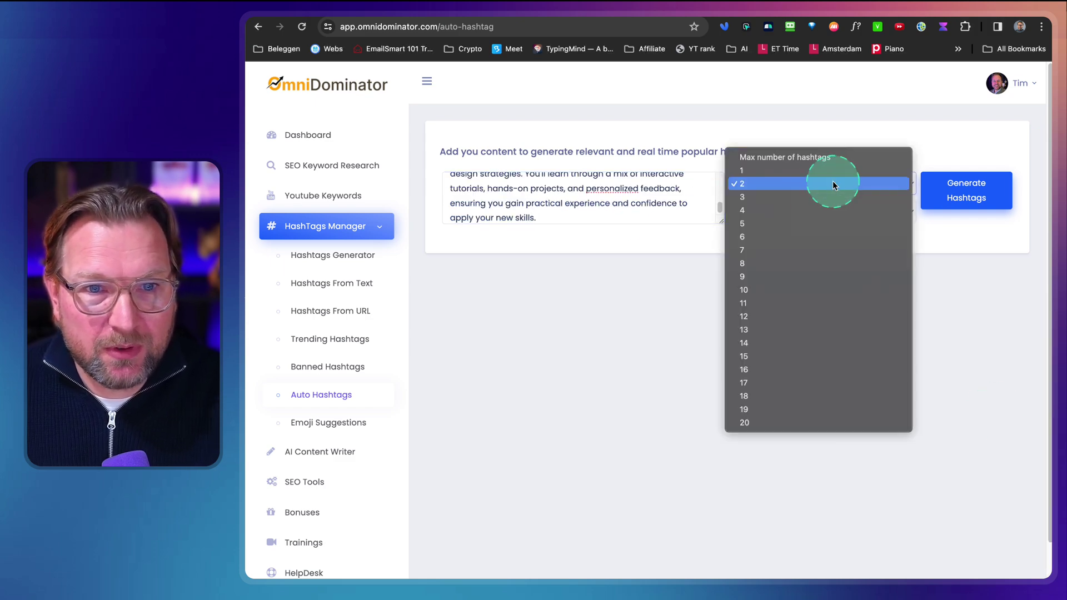
left_click(783, 249)
left_click(803, 214)
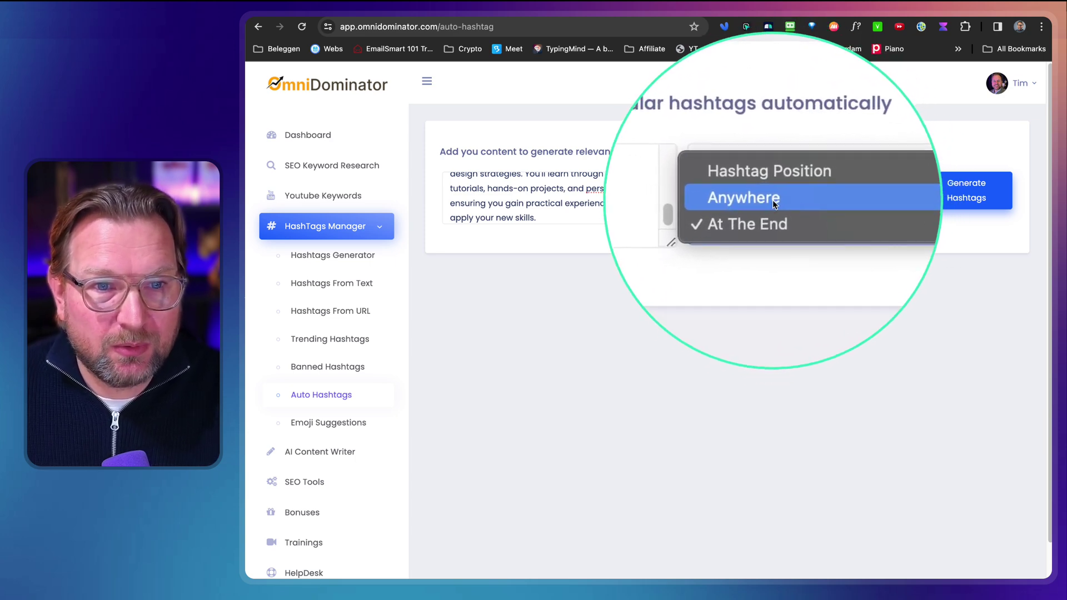
left_click(773, 201)
left_click(967, 190)
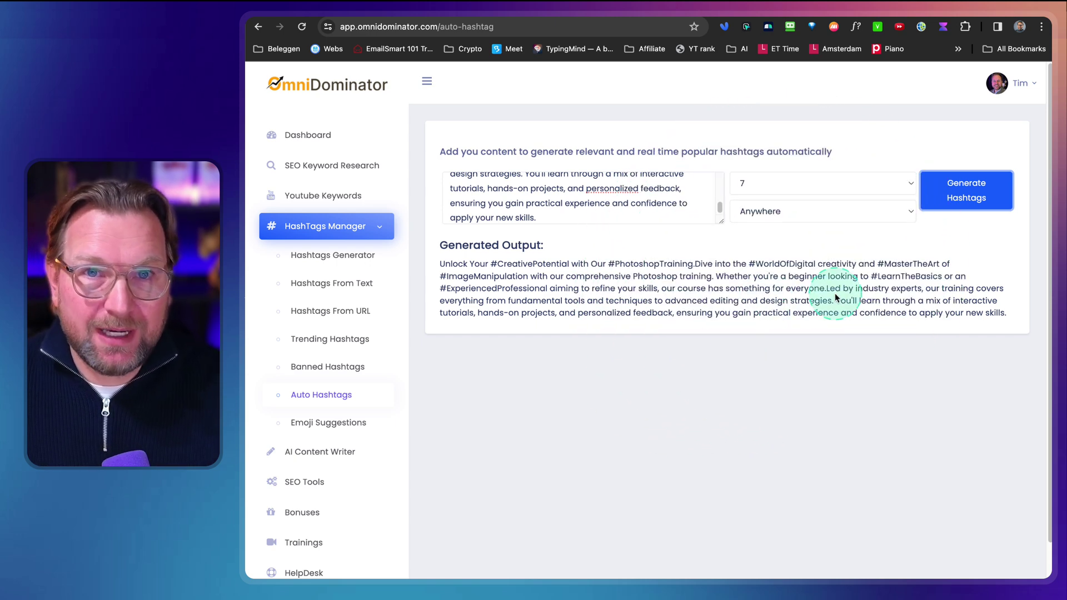
scroll(564, 195, "up", 5)
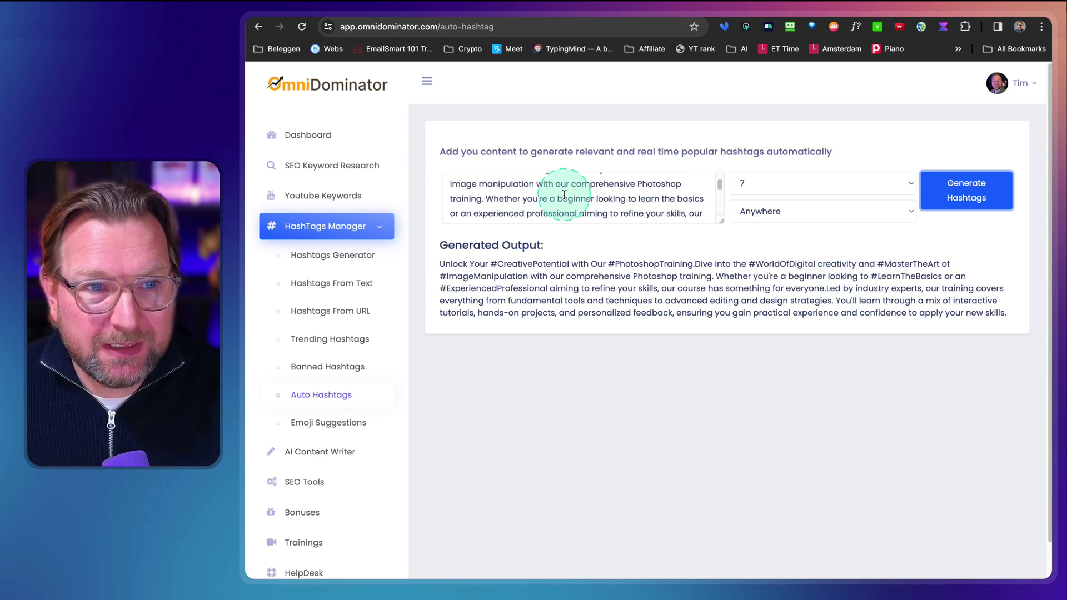
scroll(572, 183, "down", 5)
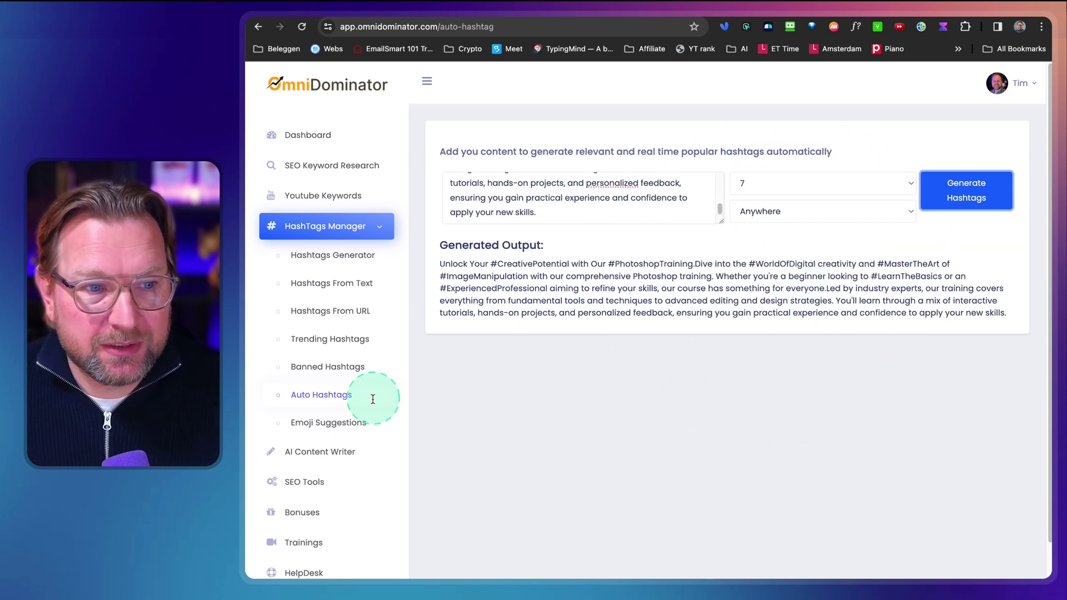
scroll(346, 424, "down", 1)
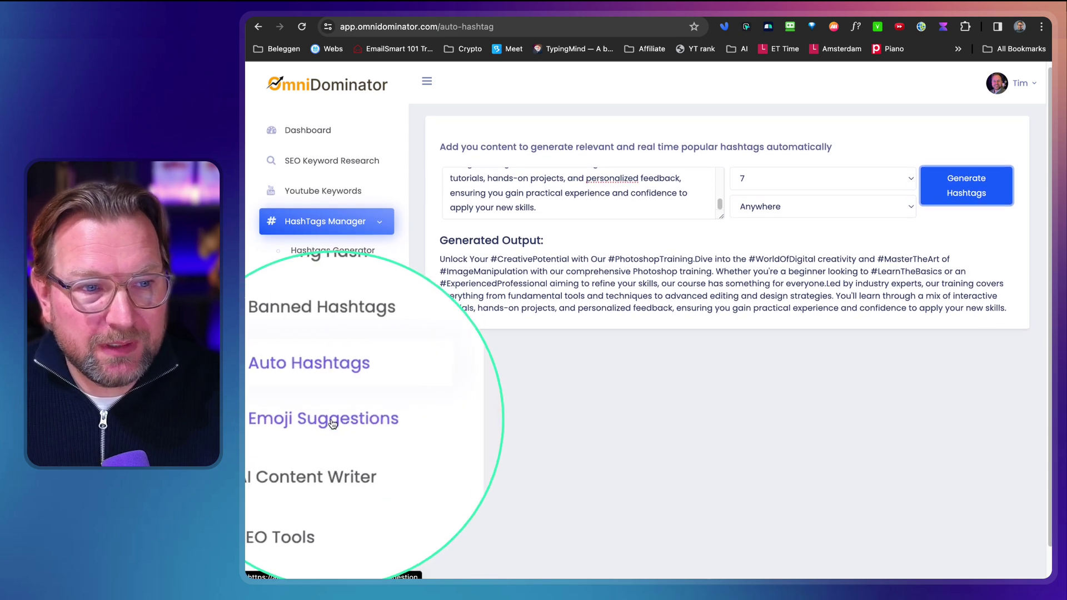
Paste the Photoshop training text into Emoji Suggestions and generate its emoji version.
left_click(331, 422)
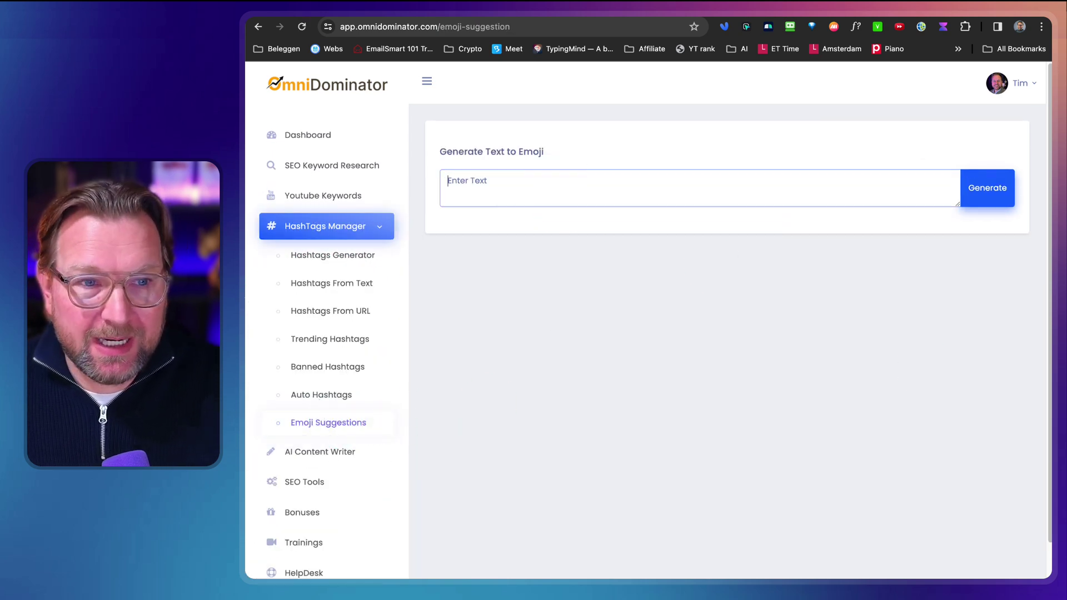
key("super+v")
scroll(563, 183, "up", 3)
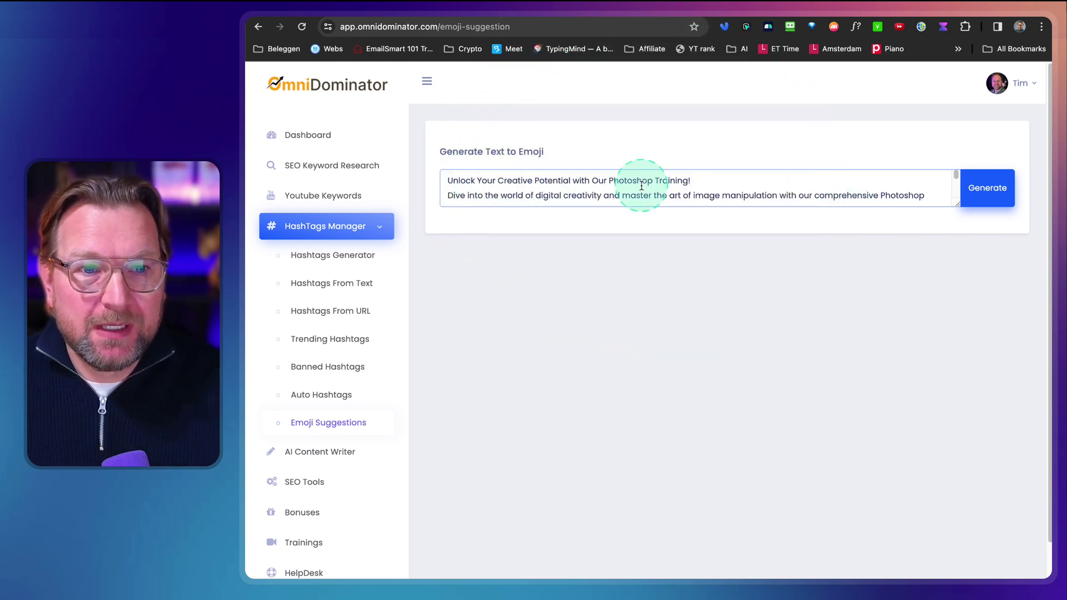
scroll(634, 191, "down", 5)
scroll(779, 192, "up", 5)
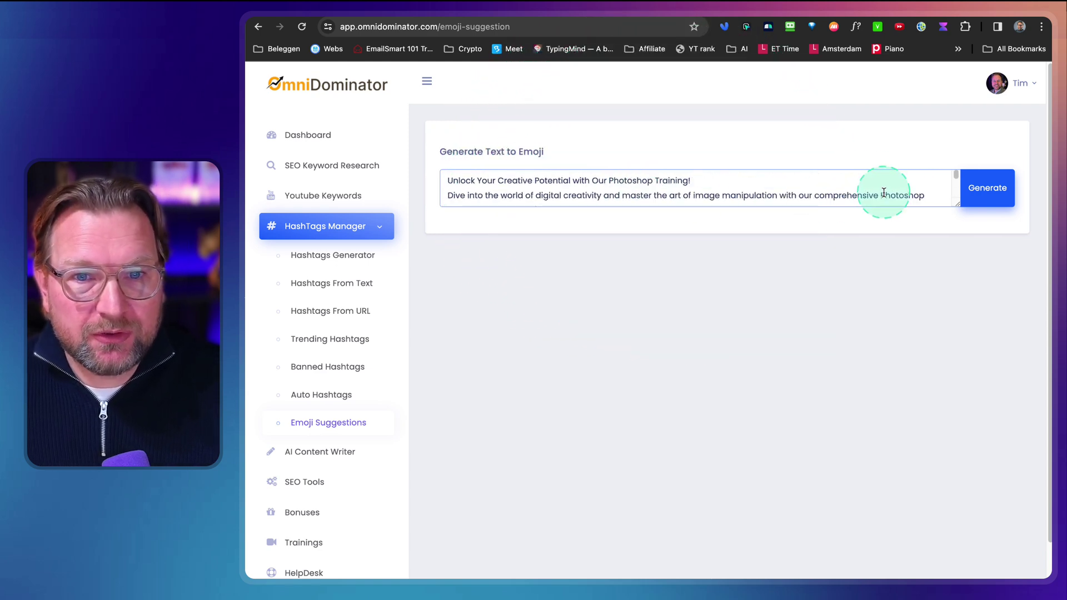
left_click(987, 188)
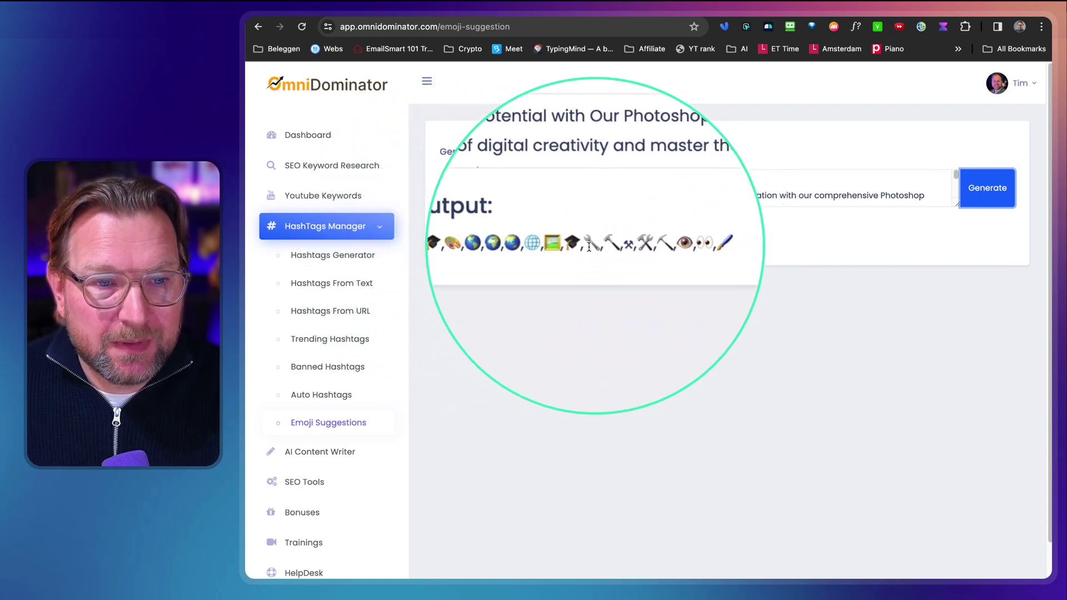
scroll(642, 181, "down", 3)
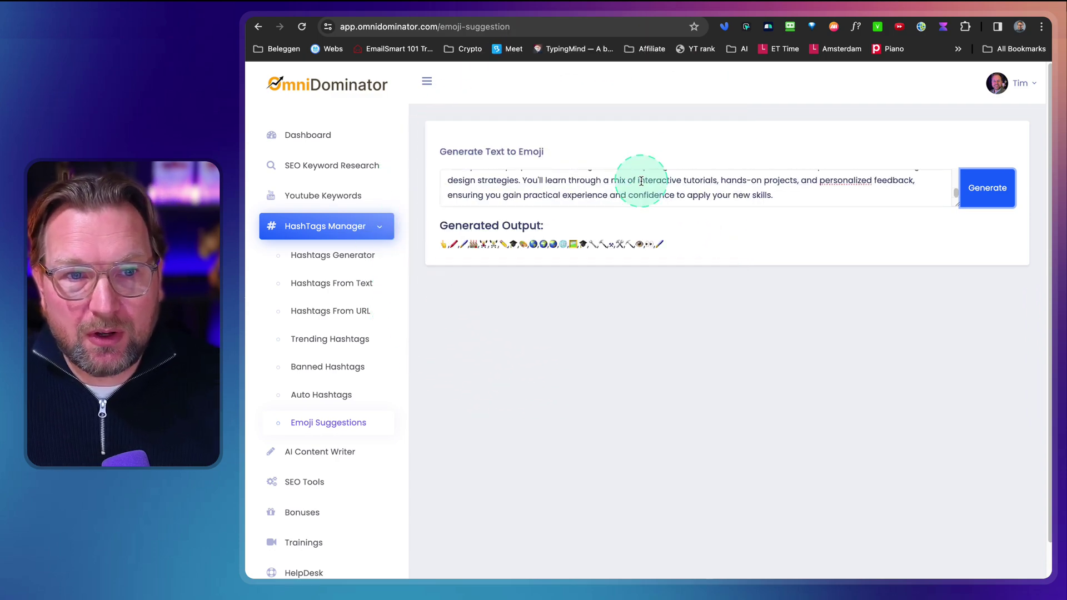